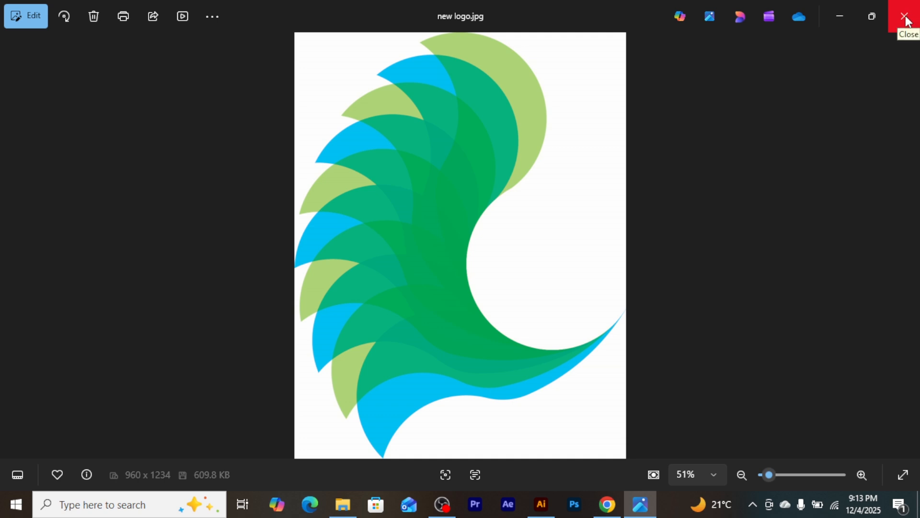
Close the new logo.jpg preview and quit Illustrator, discarding the changes to Untitled-1
left_click(906, 19)
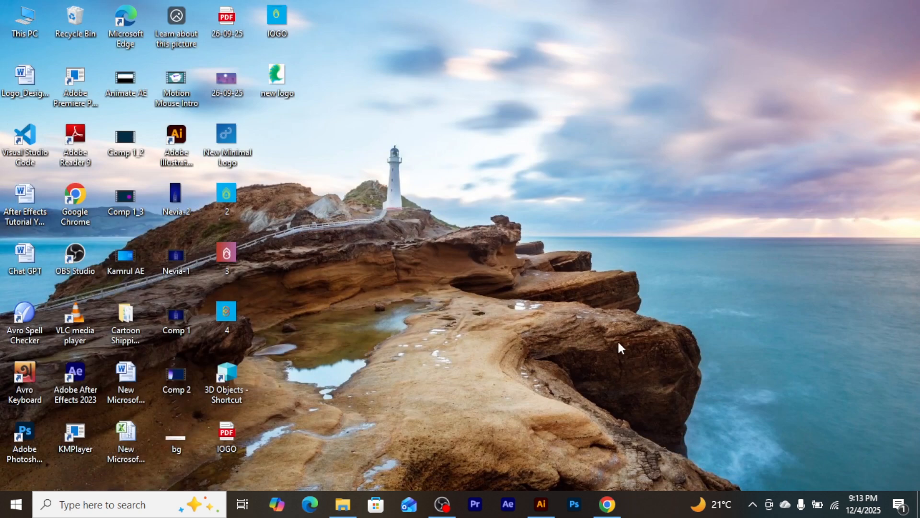
left_click(543, 515)
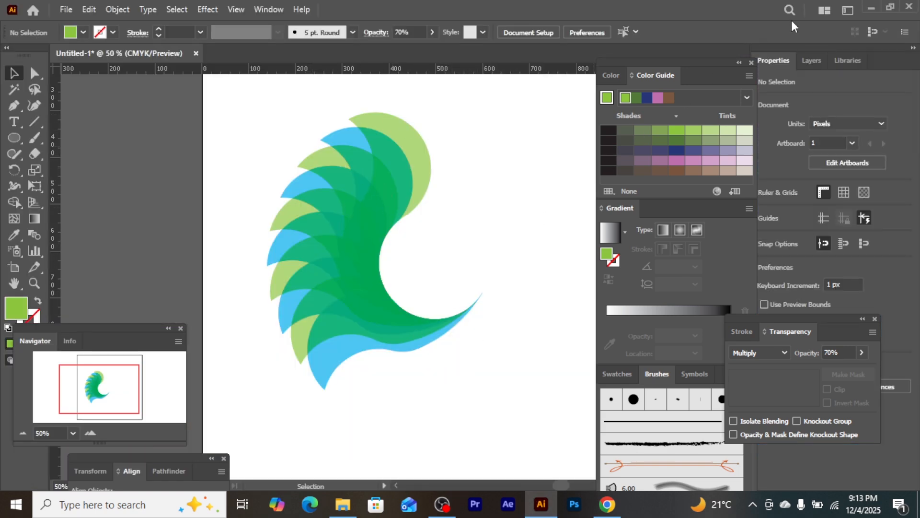
left_click(910, 6)
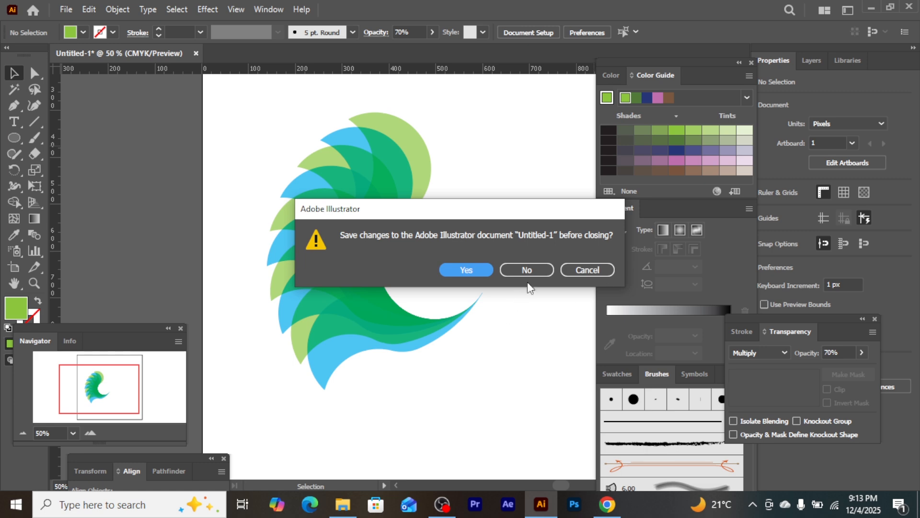
left_click(538, 270)
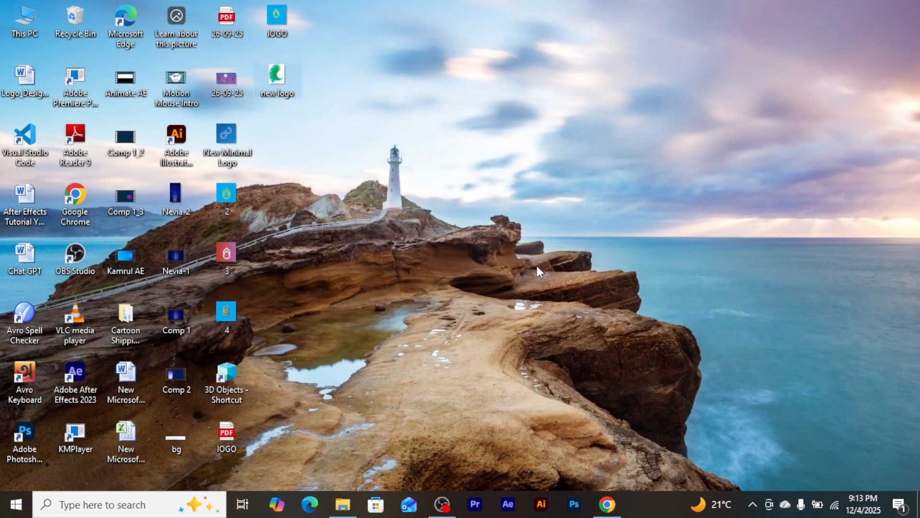
right_click(470, 146)
left_click(499, 188)
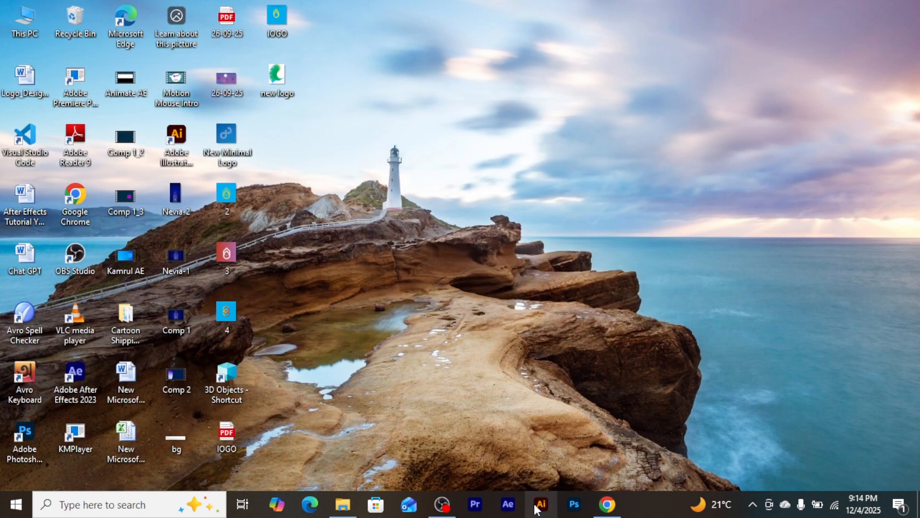
Launch Illustrator and create a new 1200 x 1200 px document with CMYK color and Medium (150 ppi) raster effects
left_click(540, 505)
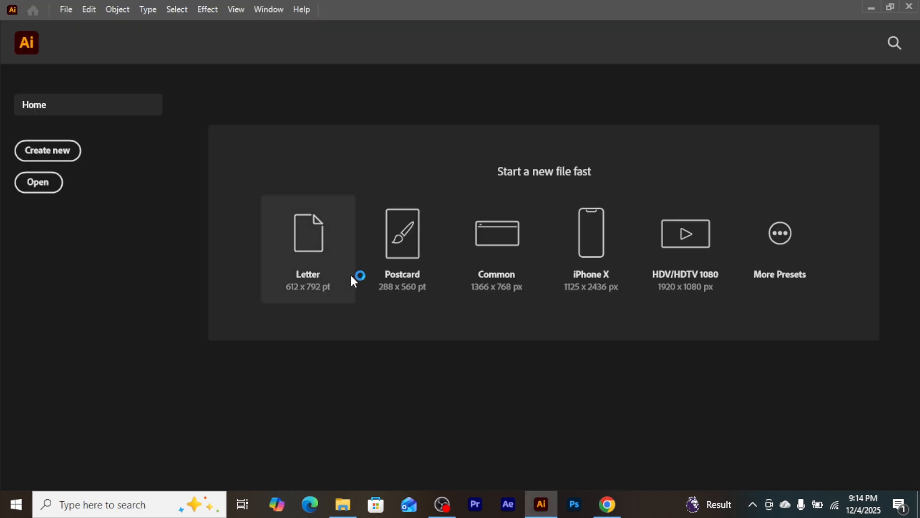
left_click(53, 154)
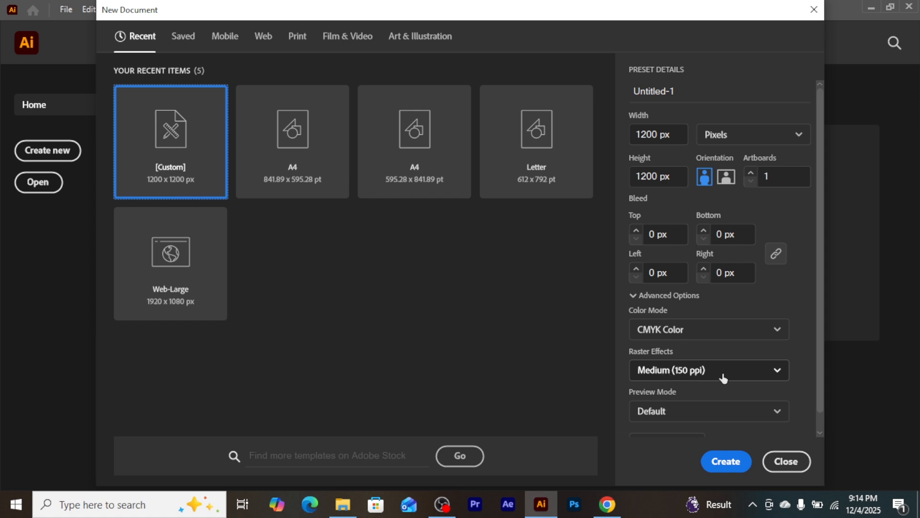
left_click(723, 467)
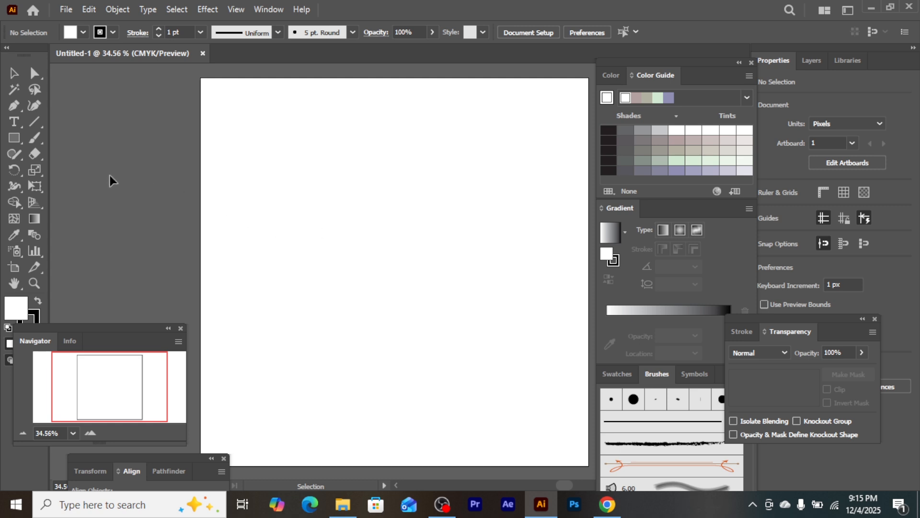
Draw a circle about 239 px in diameter with the Ellipse tool, slightly above the artboard's center
left_click(22, 138)
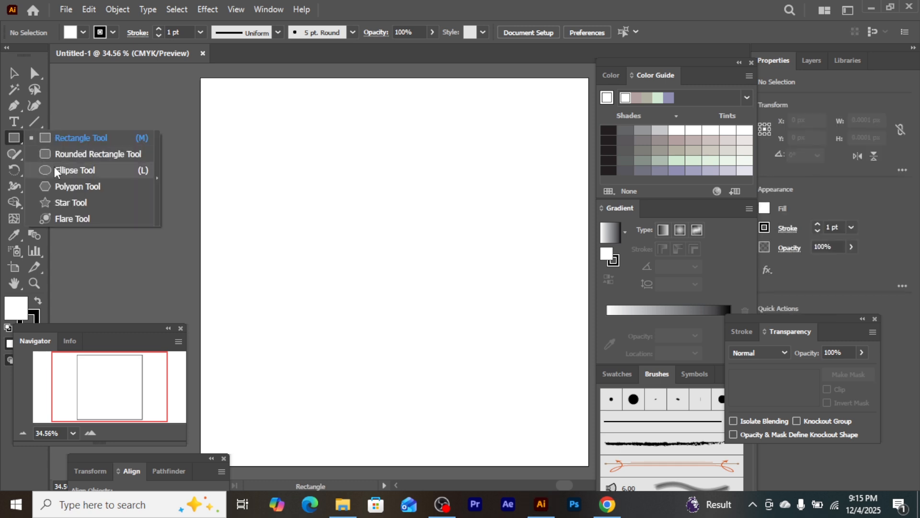
left_click(55, 170)
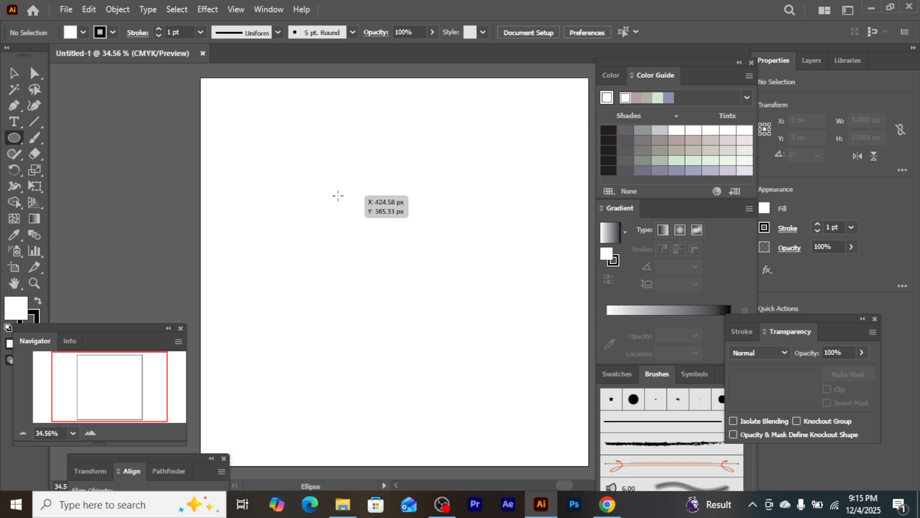
left_click_drag(338, 194, 401, 272)
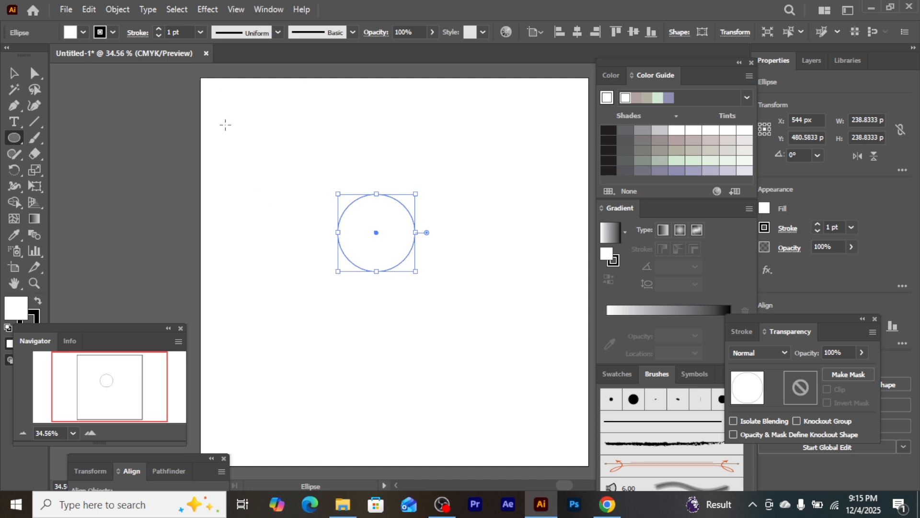
left_click_drag(226, 124, 299, 198)
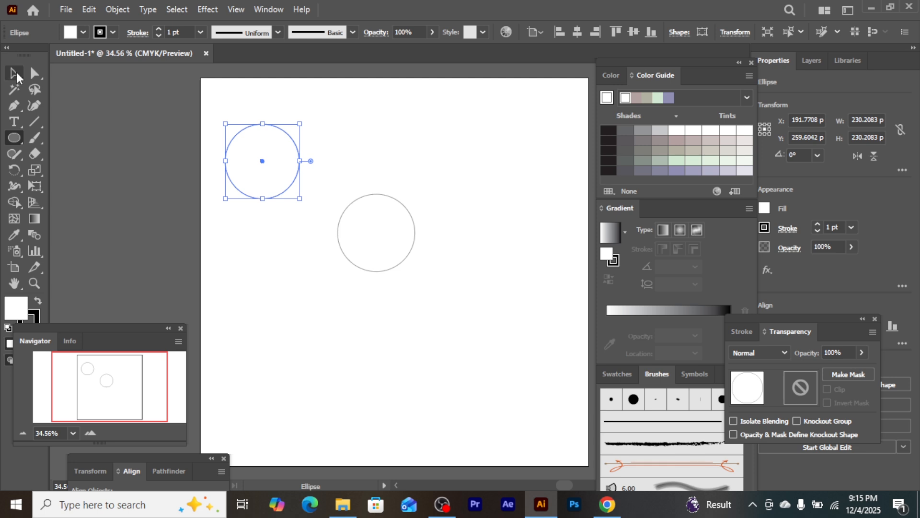
left_click(15, 74)
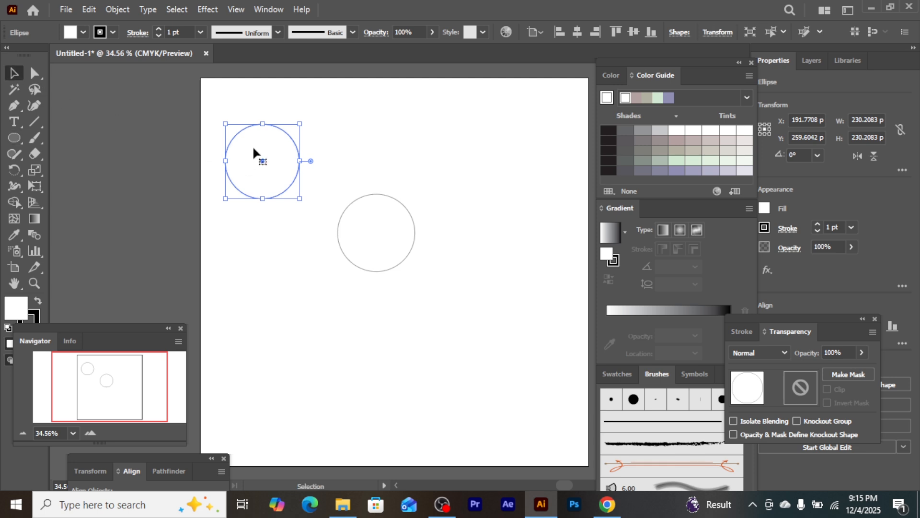
key("Delete")
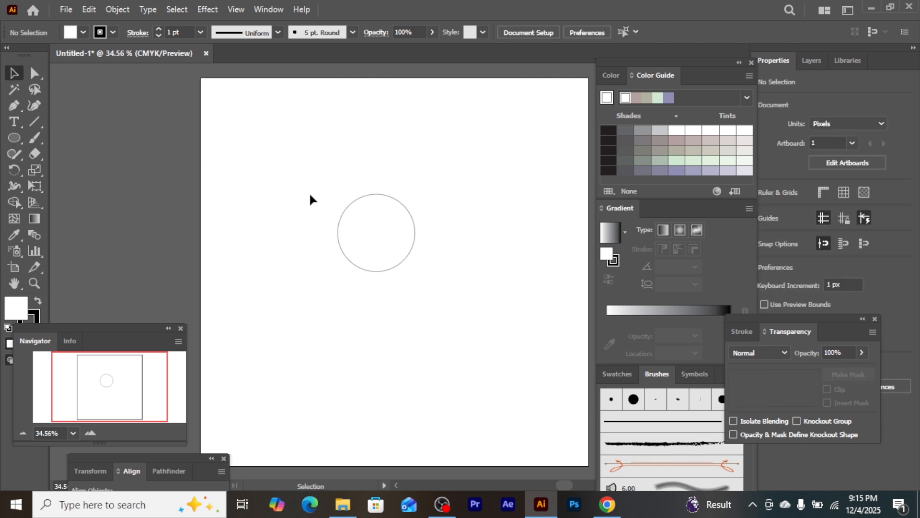
Center the circle horizontally and vertically on the artboard
left_click(345, 212)
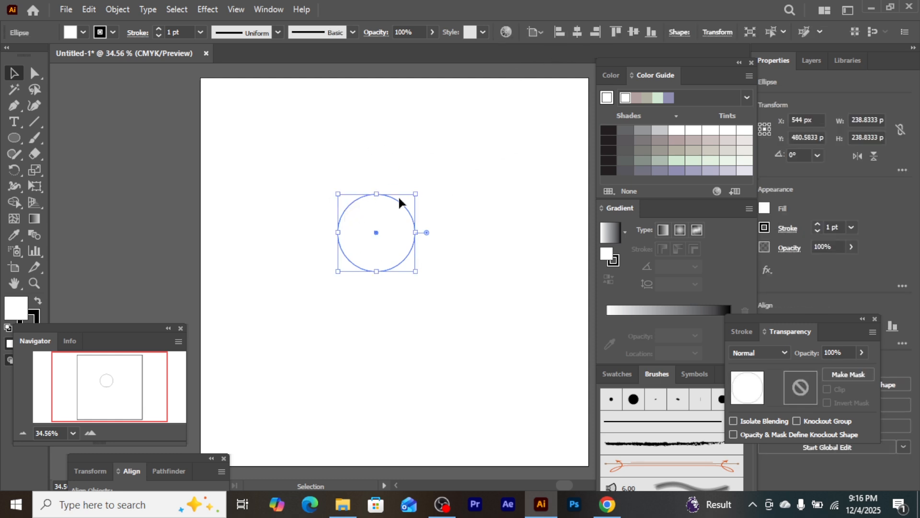
left_click(578, 32)
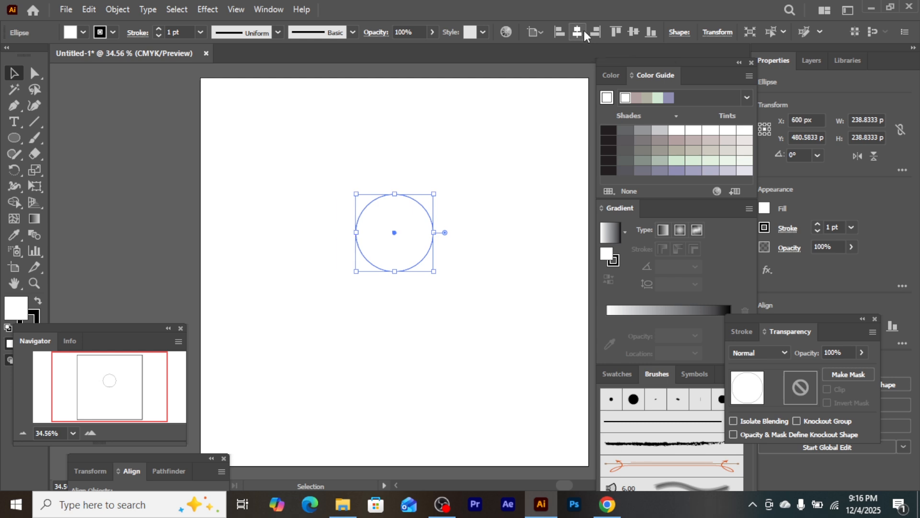
left_click(634, 32)
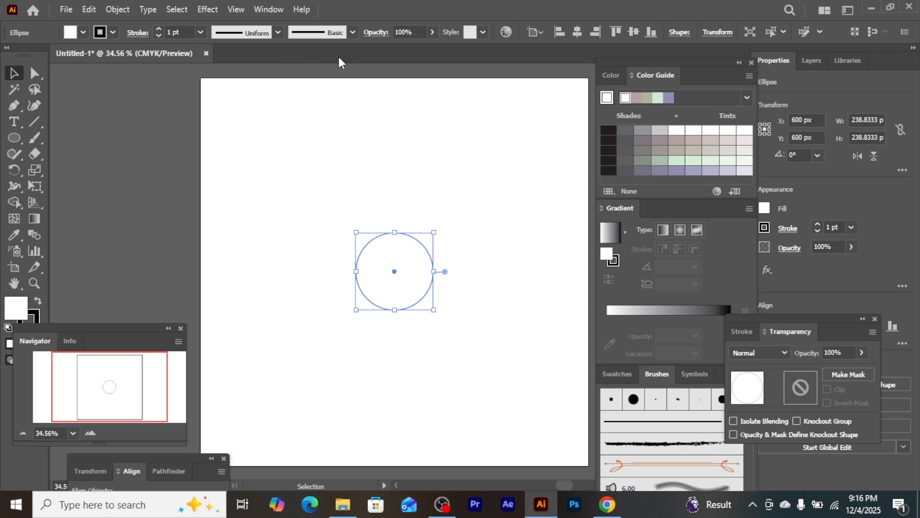
left_click(269, 13)
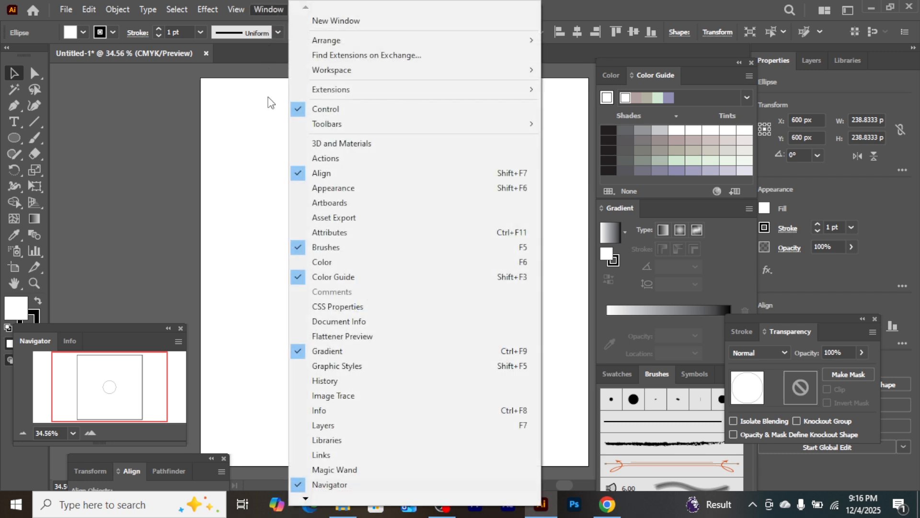
mouse_move(307, 498)
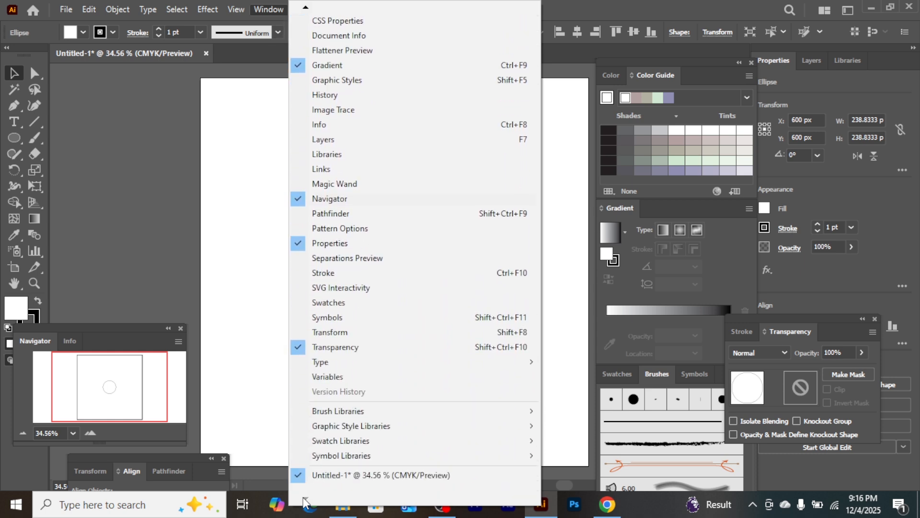
left_click(346, 307)
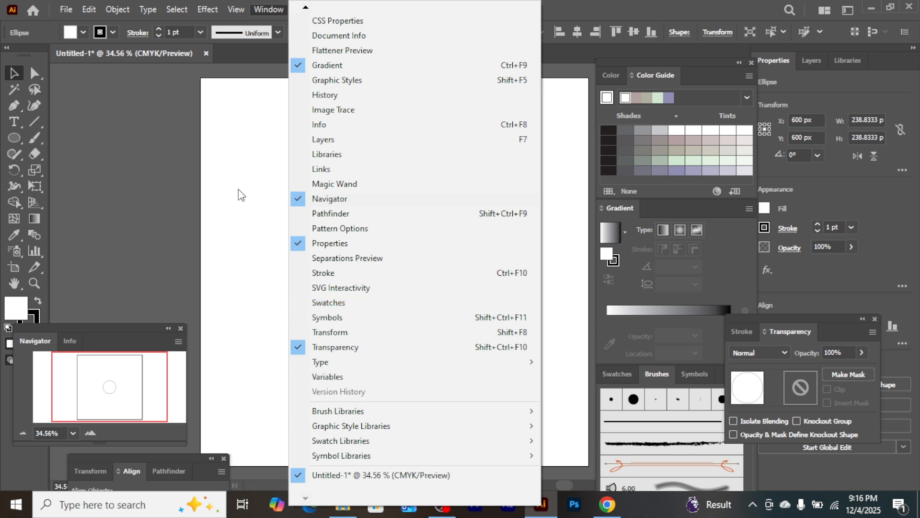
right_click(230, 56)
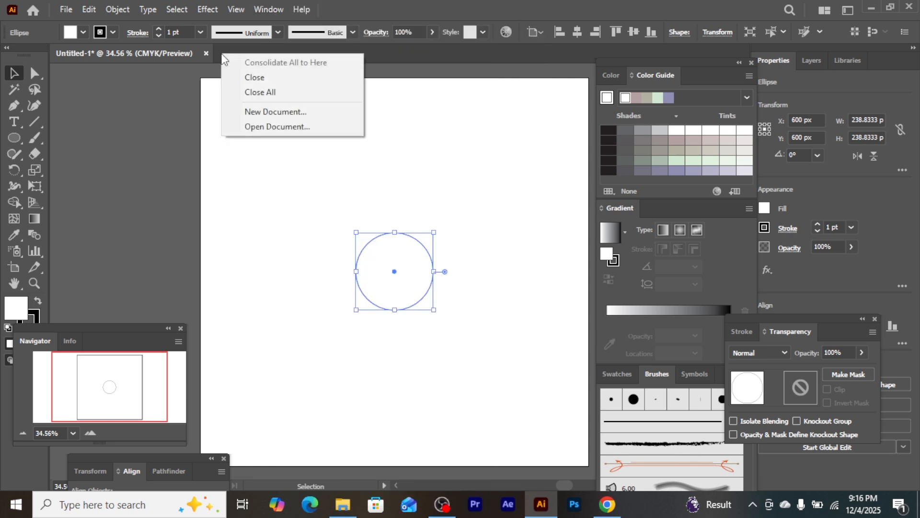
right_click(439, 71)
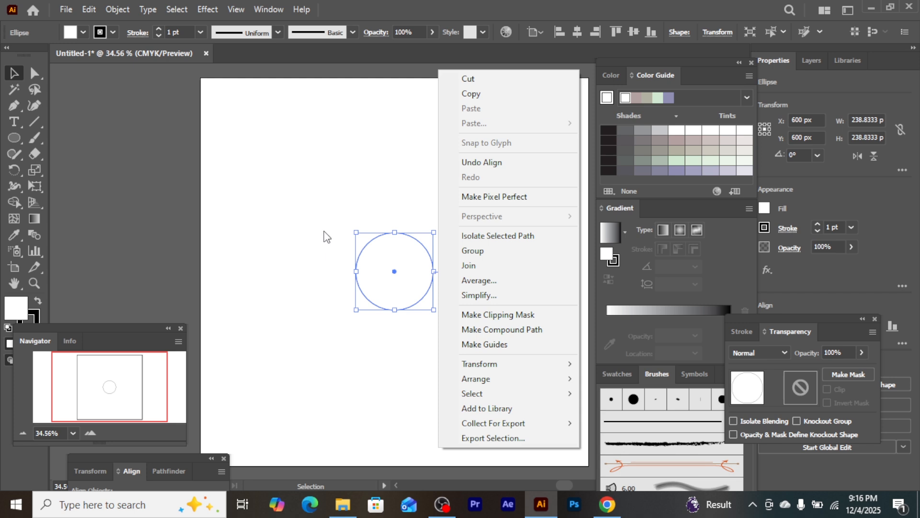
left_click(324, 230)
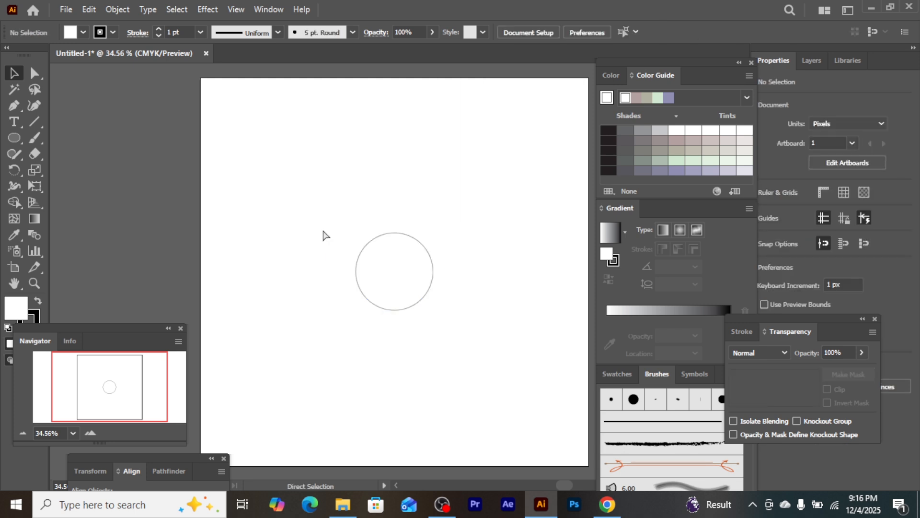
Show the rulers and place a horizontal guide above the circle, about 284 px below the artboard's upper edge
key("ctrl+r")
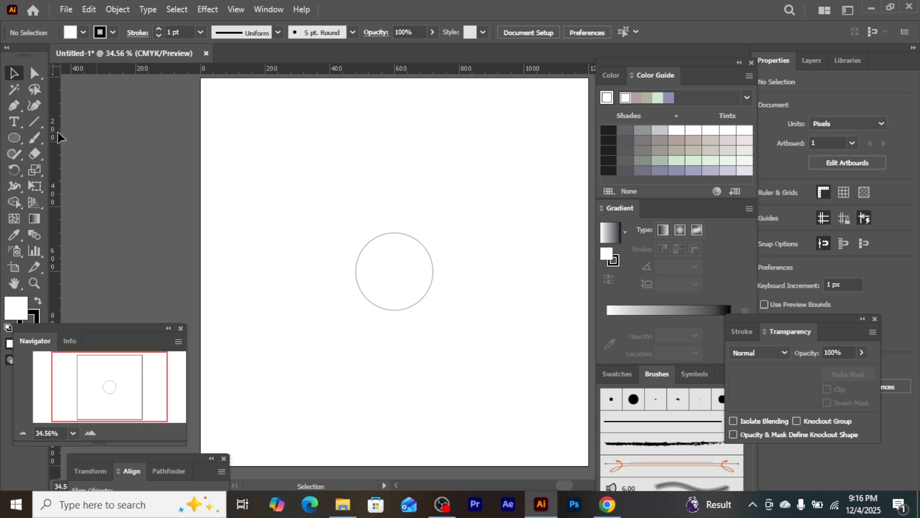
left_click_drag(394, 70, 388, 84)
left_click_drag(389, 125, 386, 170)
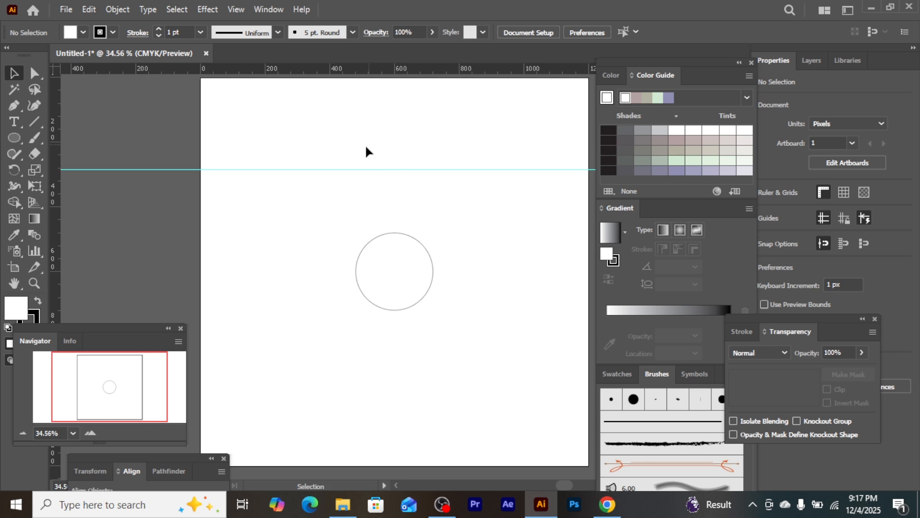
Unlock the guides and center the horizontal guide vertically on the artboard
left_click(375, 240)
left_click(369, 169)
right_click(370, 170)
left_click(410, 376)
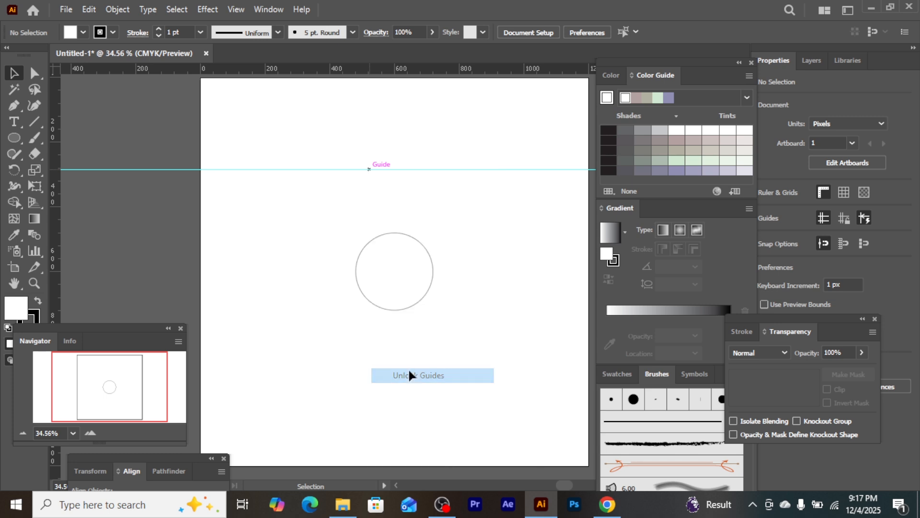
left_click(407, 170)
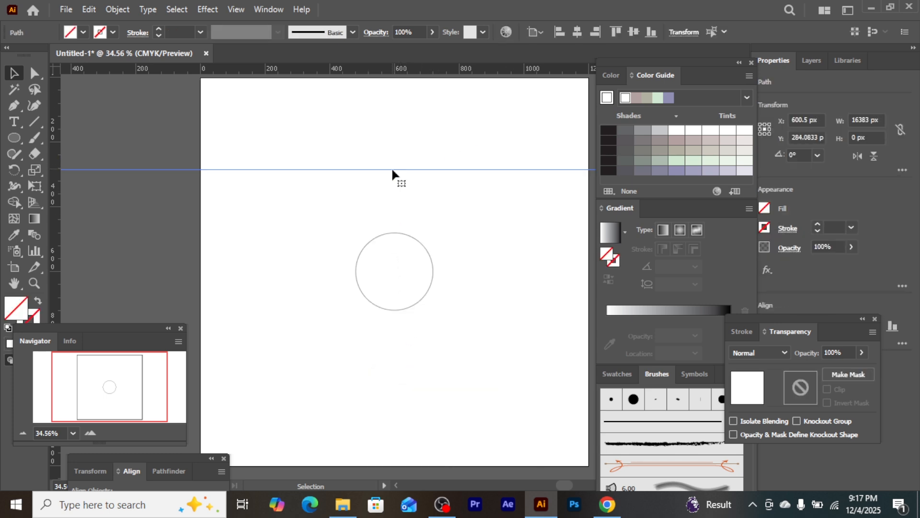
left_click(632, 32)
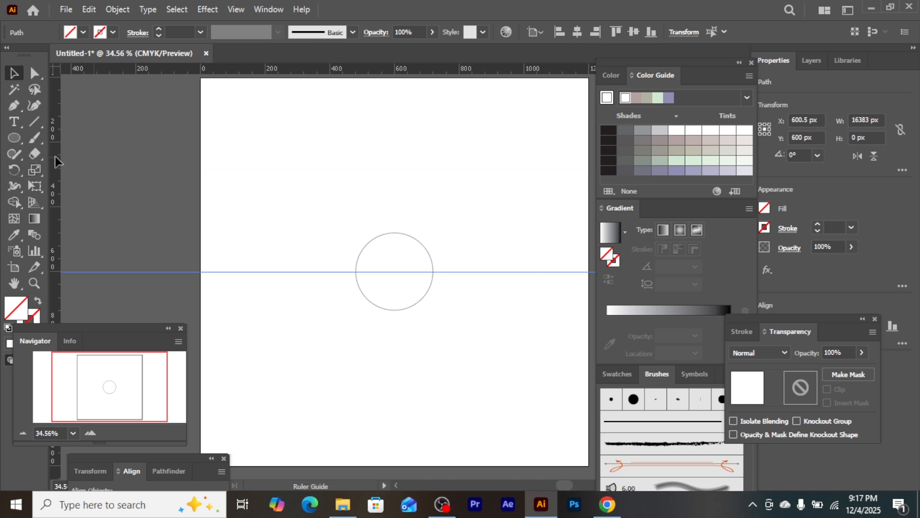
Add a vertical guide and center it horizontally on the artboard so it passes through the circle's center
left_click_drag(209, 176, 331, 186)
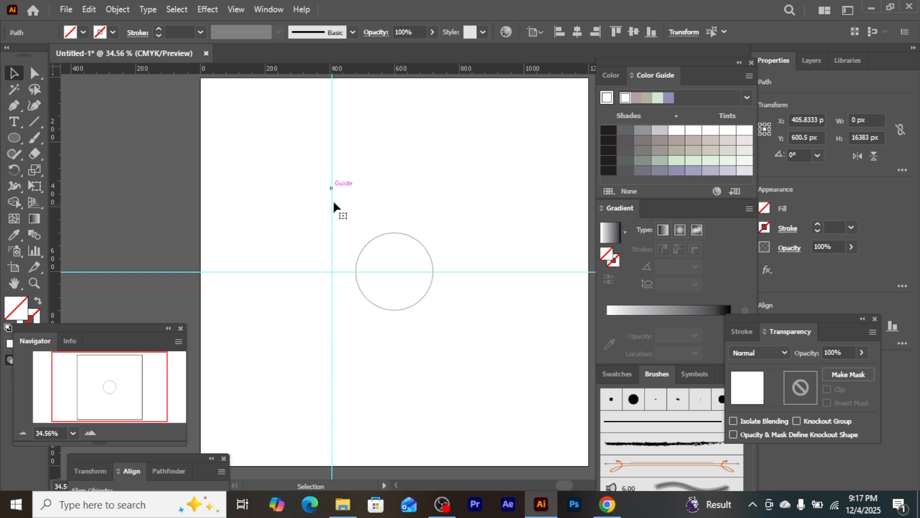
left_click(577, 32)
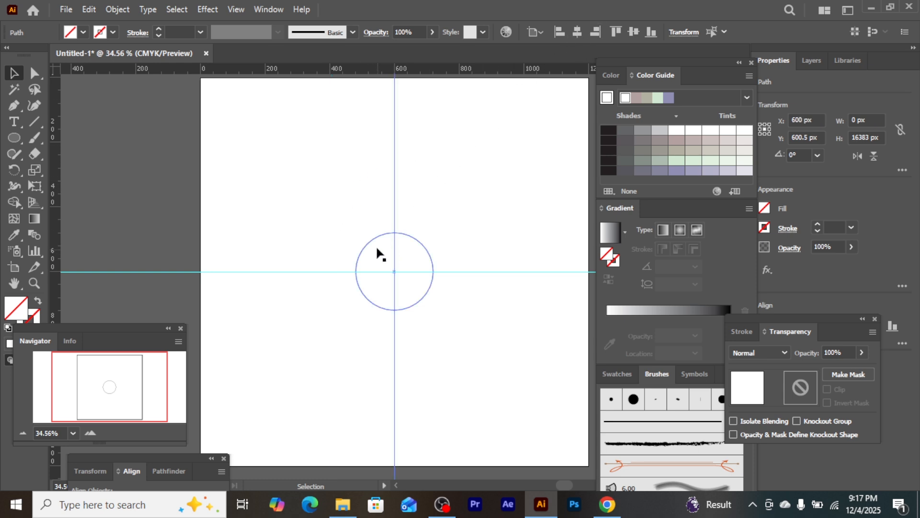
left_click(419, 254)
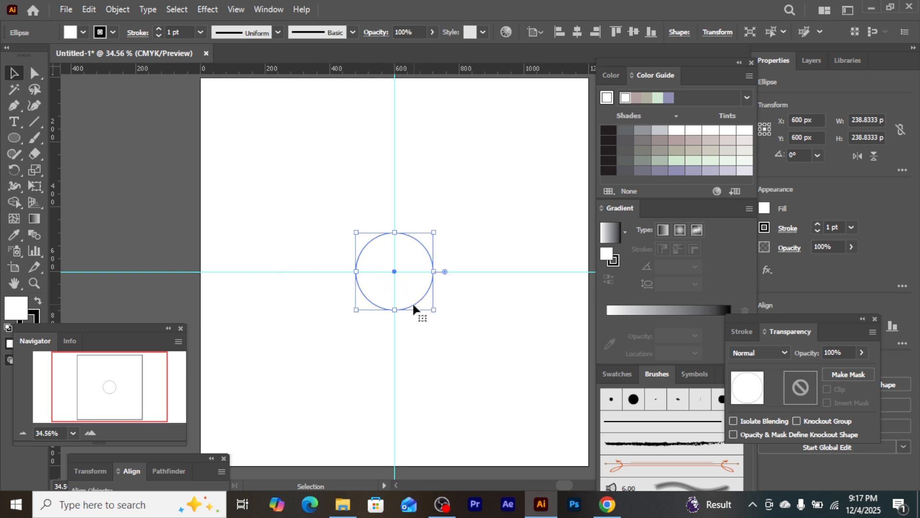
Deselect the circle, then lock both guides and hide them
left_click(485, 189)
right_click(486, 191)
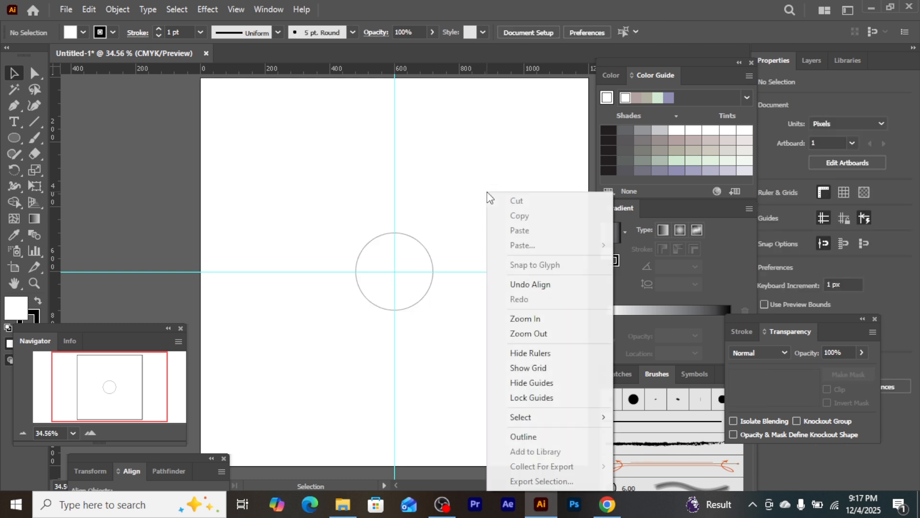
left_click(519, 398)
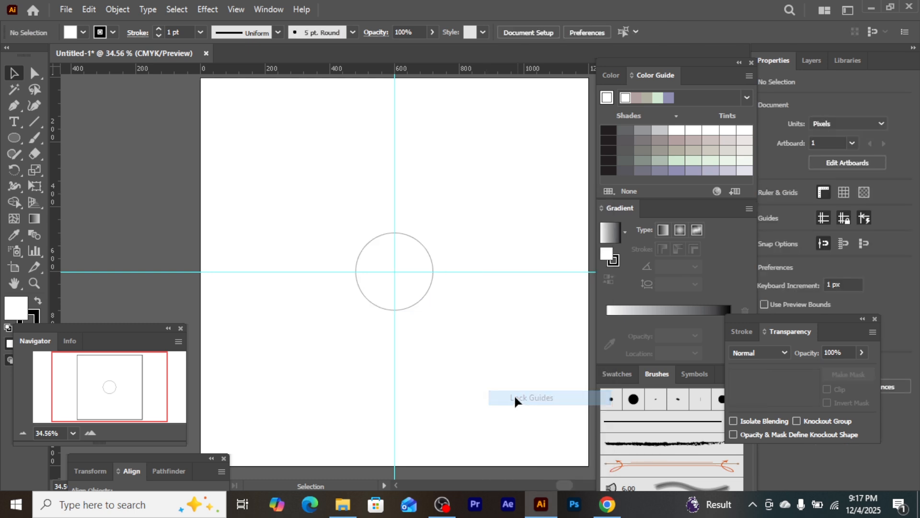
right_click(461, 225)
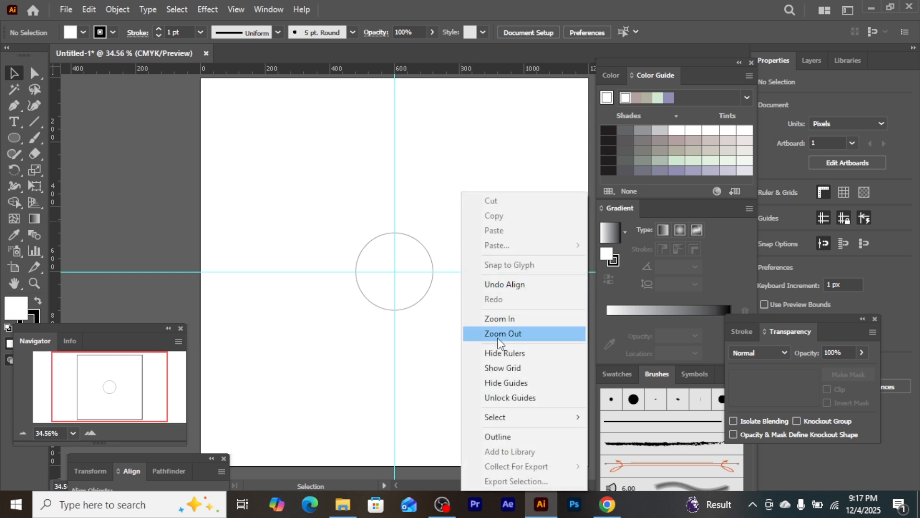
left_click(503, 382)
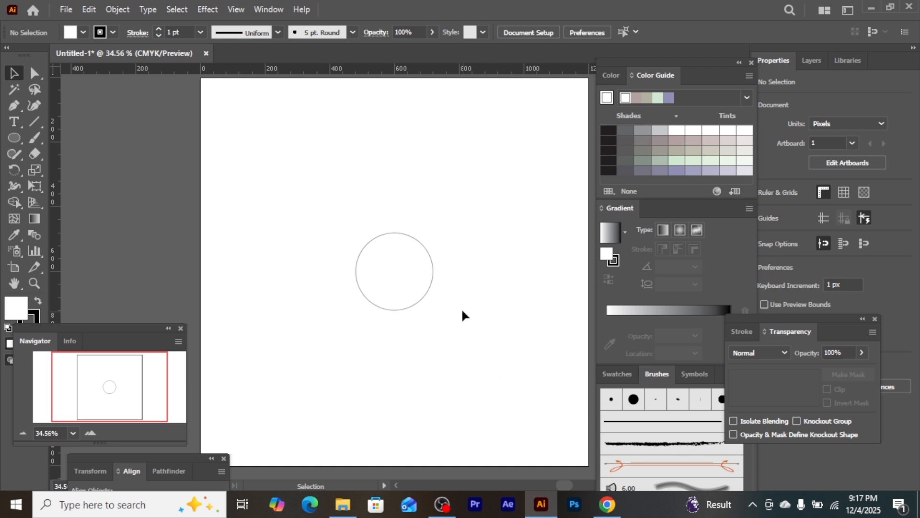
Select the centered circle and set its fill to None
left_click(389, 262)
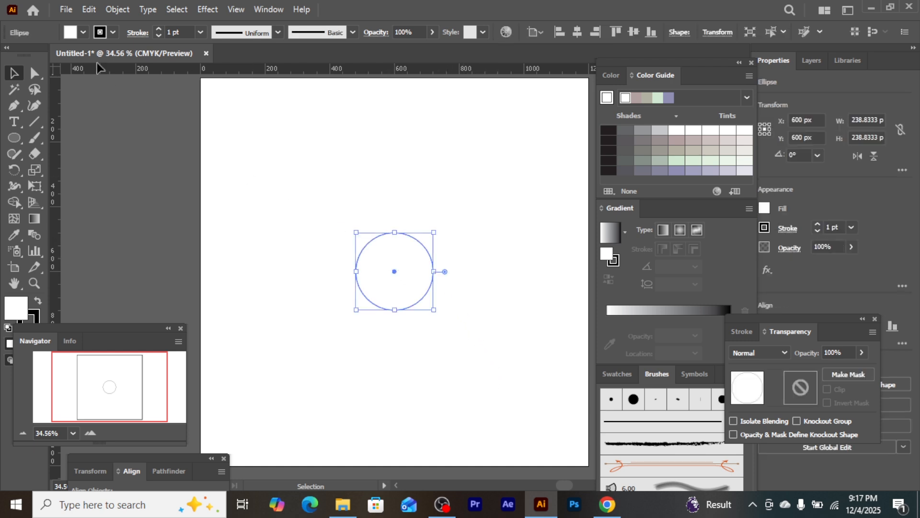
left_click(85, 31)
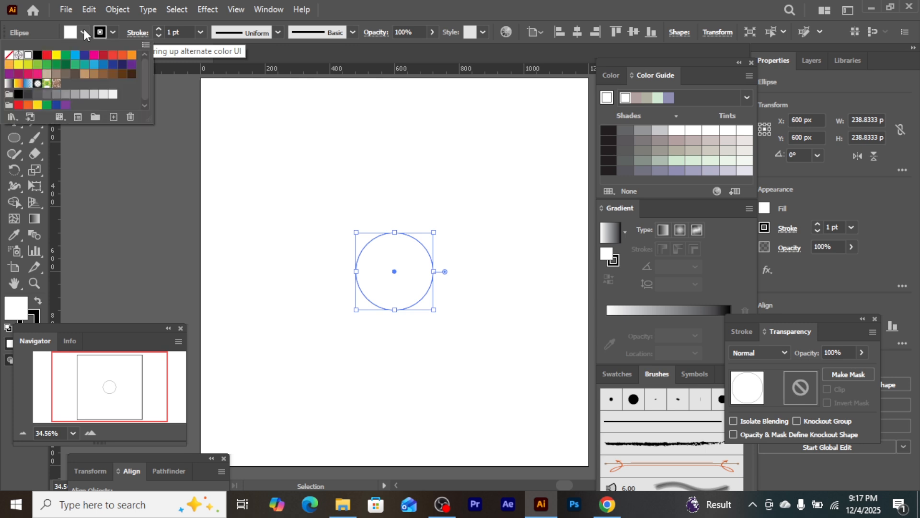
left_click(10, 54)
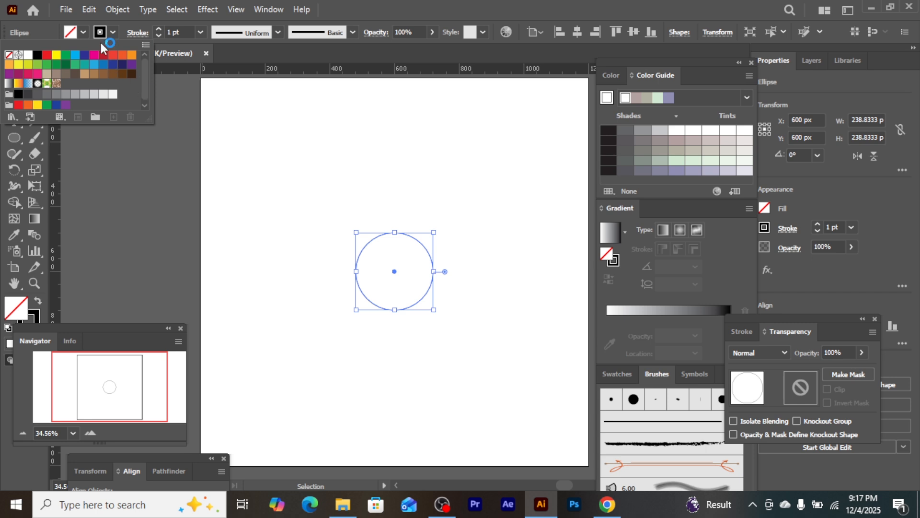
Copy the circle, paste it in front, and enlarge the copy upward from its lowest point to about 602 px across
left_click(87, 9)
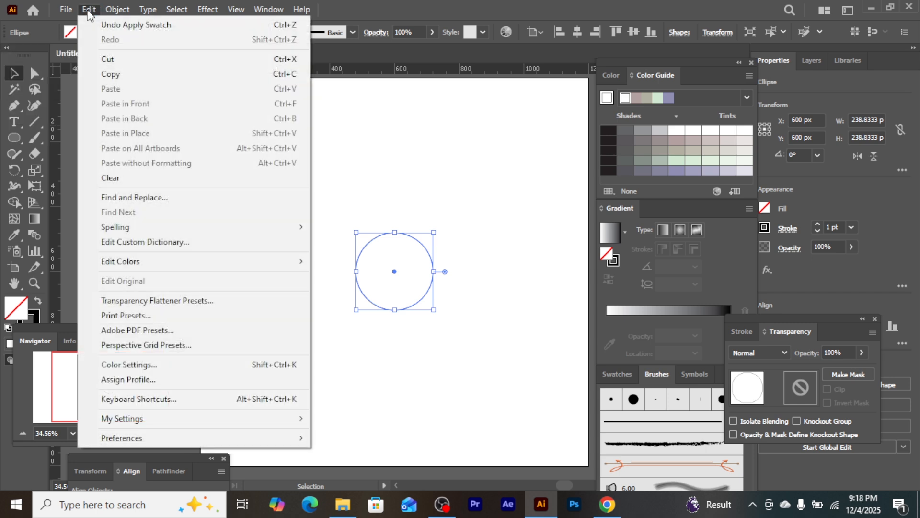
left_click(118, 74)
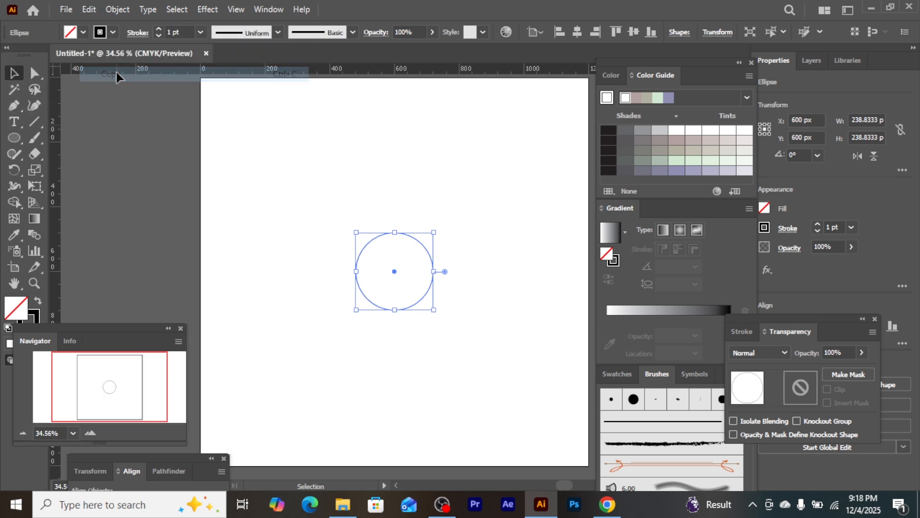
left_click(90, 8)
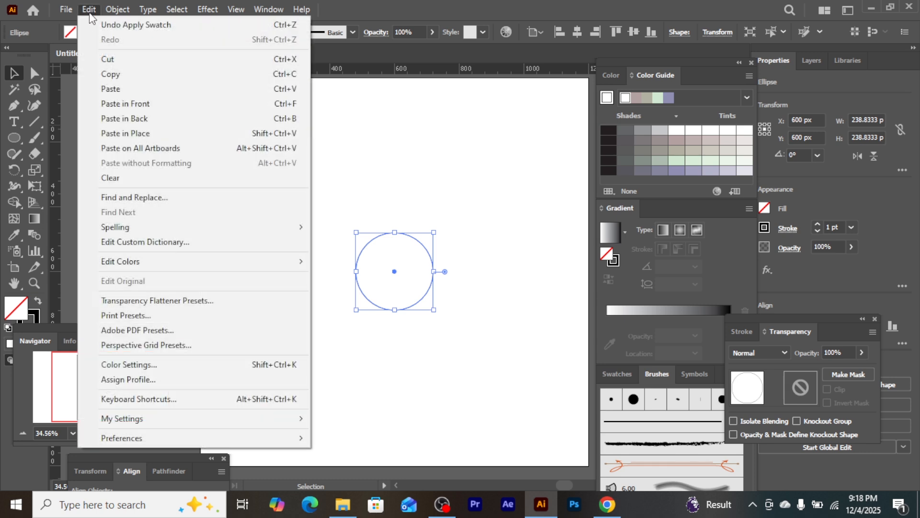
left_click(119, 106)
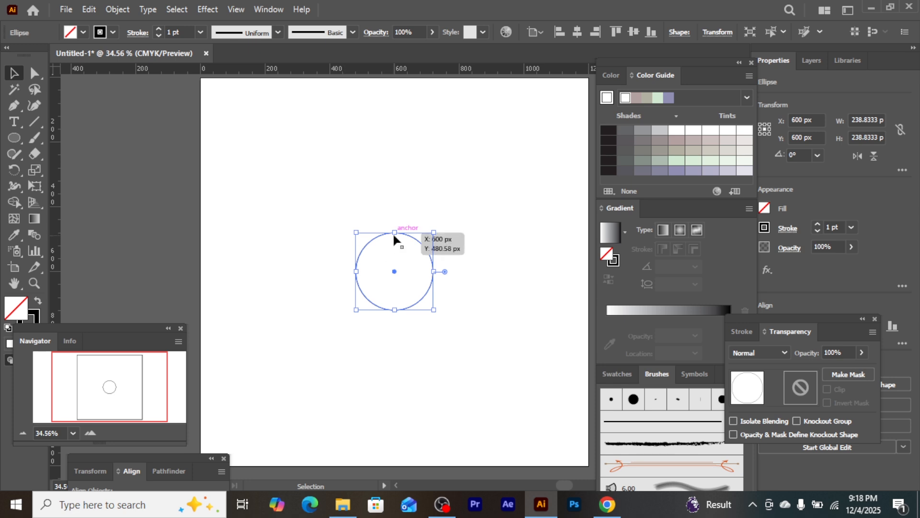
left_click_drag(395, 231, 413, 116)
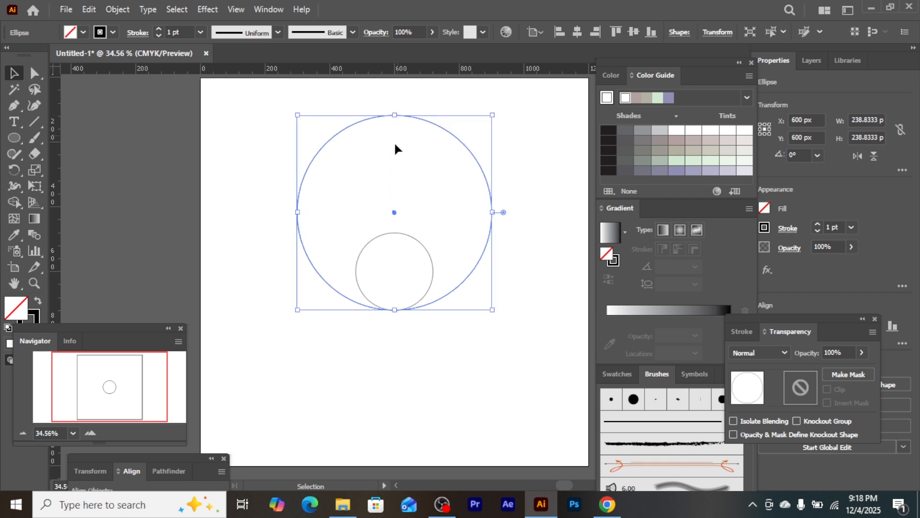
Duplicate the small circle to the left of the original, centering the copy at about X 361 px, Y 613 px
left_click(357, 275)
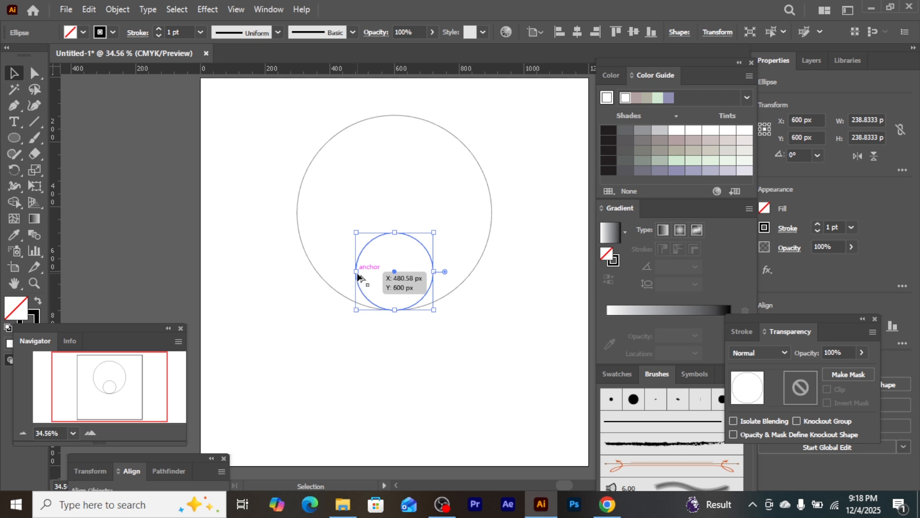
left_click_drag(357, 277, 279, 278)
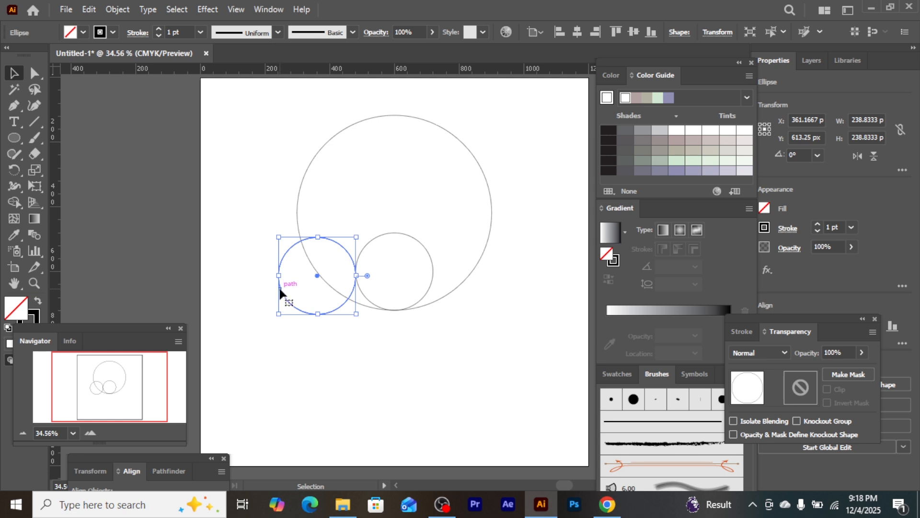
left_click_drag(280, 289, 258, 308)
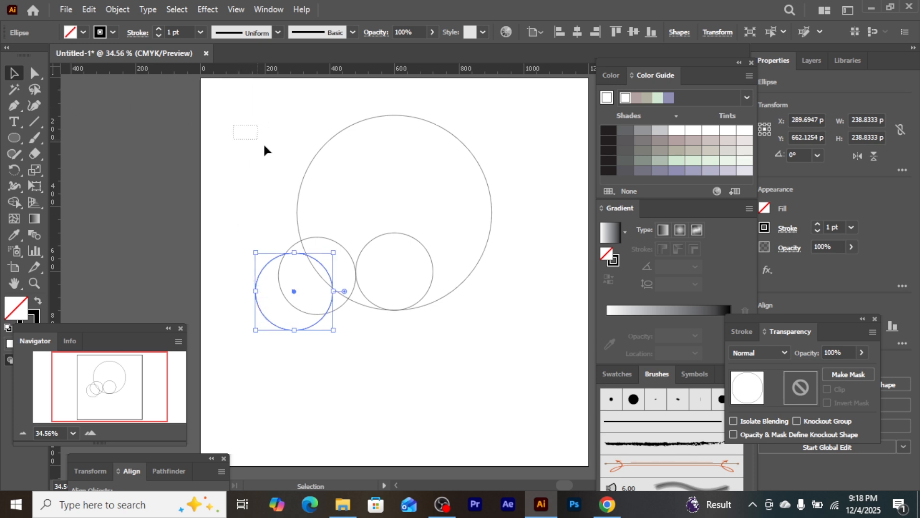
left_click_drag(264, 150, 525, 408)
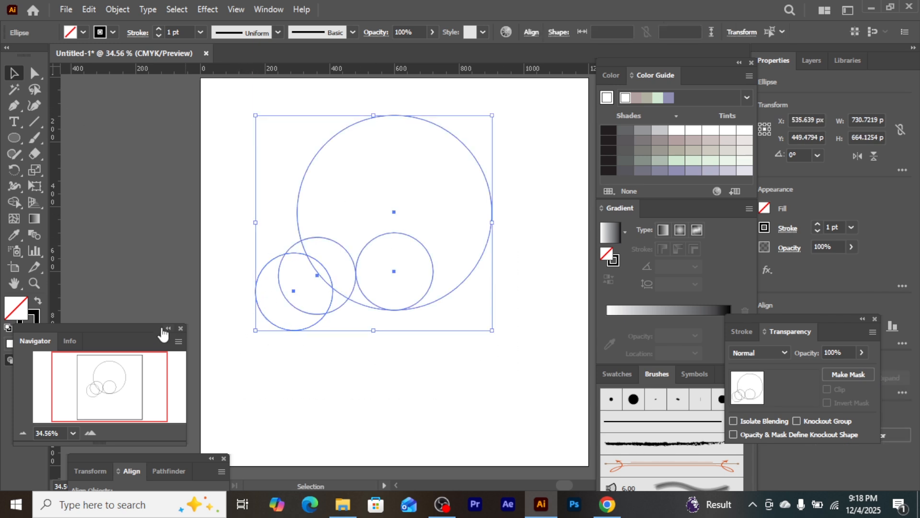
left_click(13, 202)
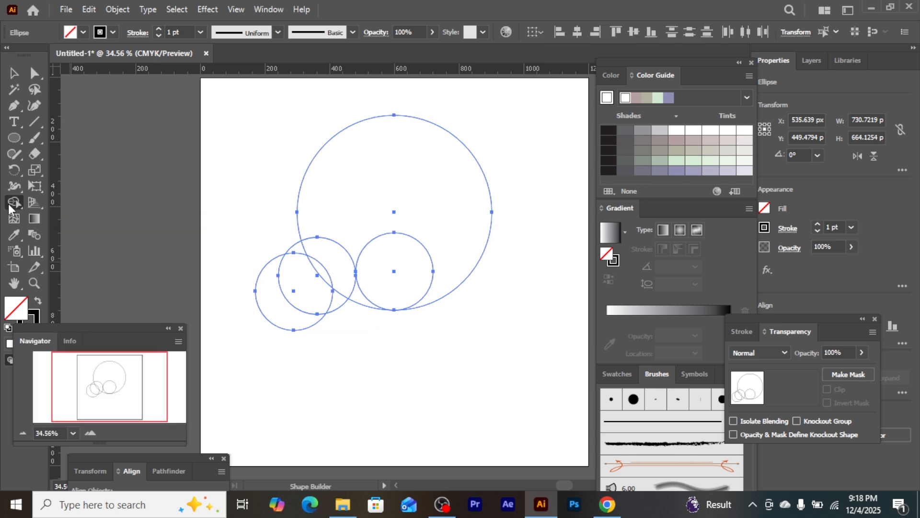
left_click(9, 207)
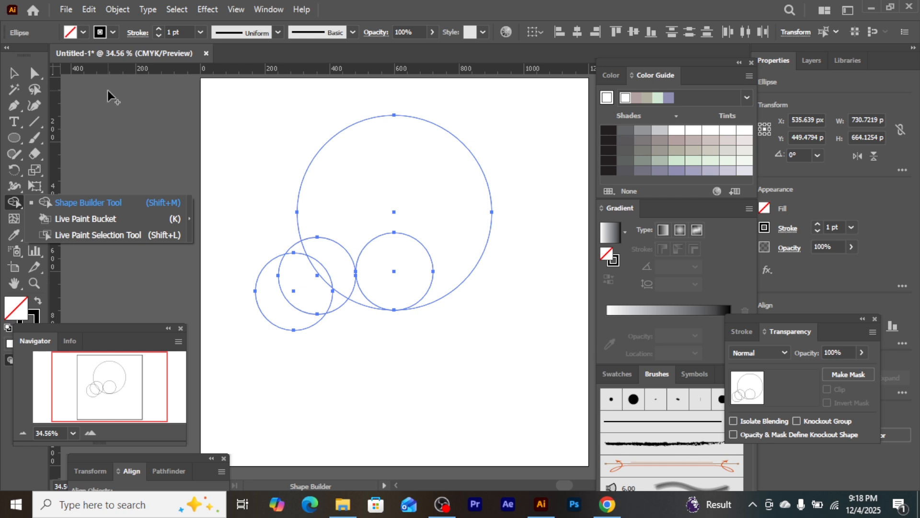
left_click(83, 32)
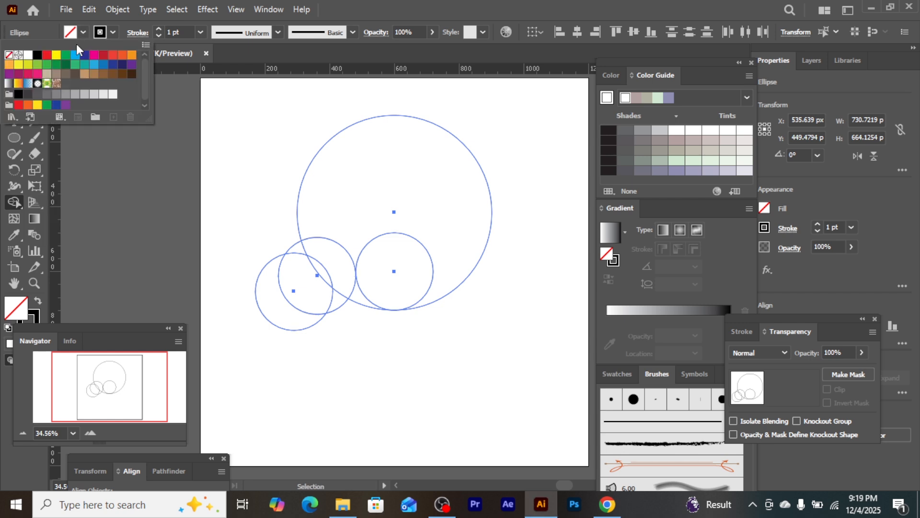
left_click(75, 55)
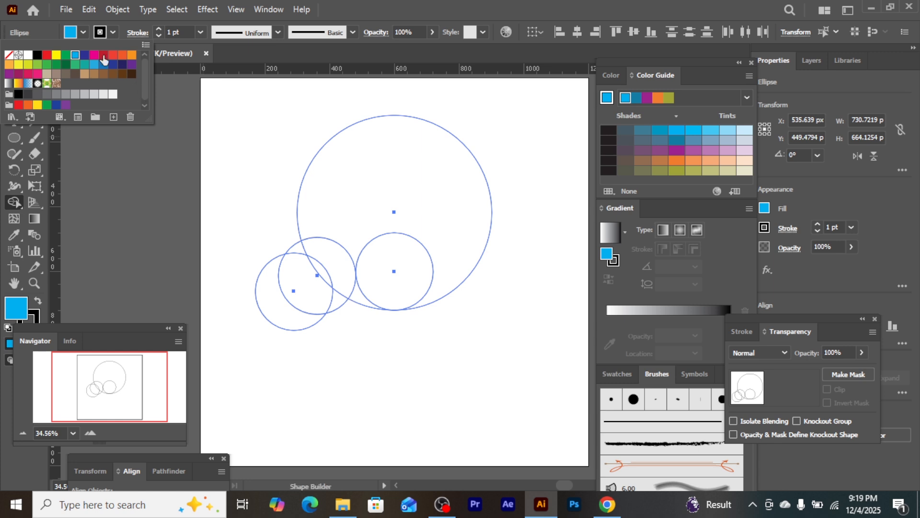
left_click(70, 33)
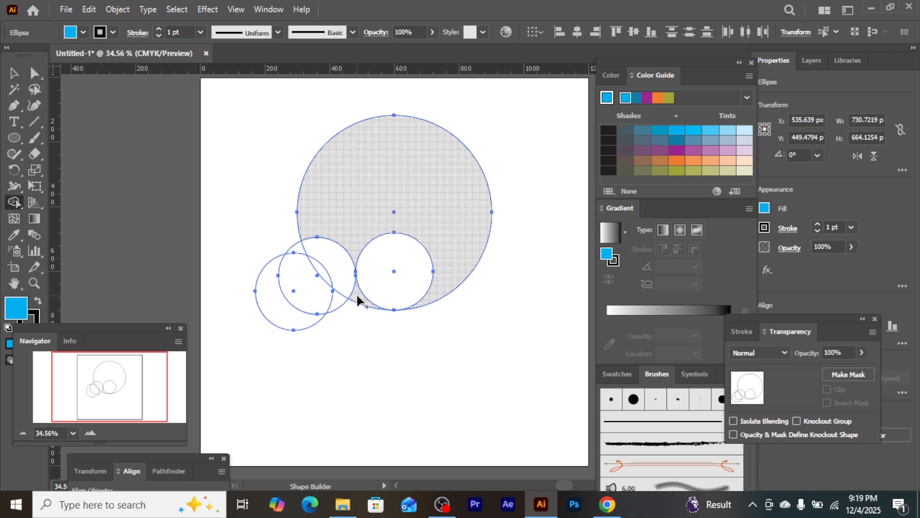
key("v")
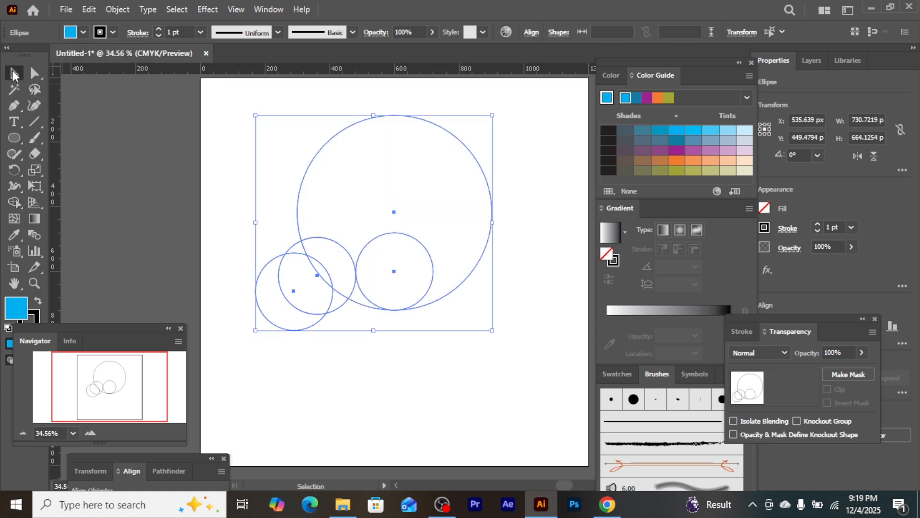
key("slash")
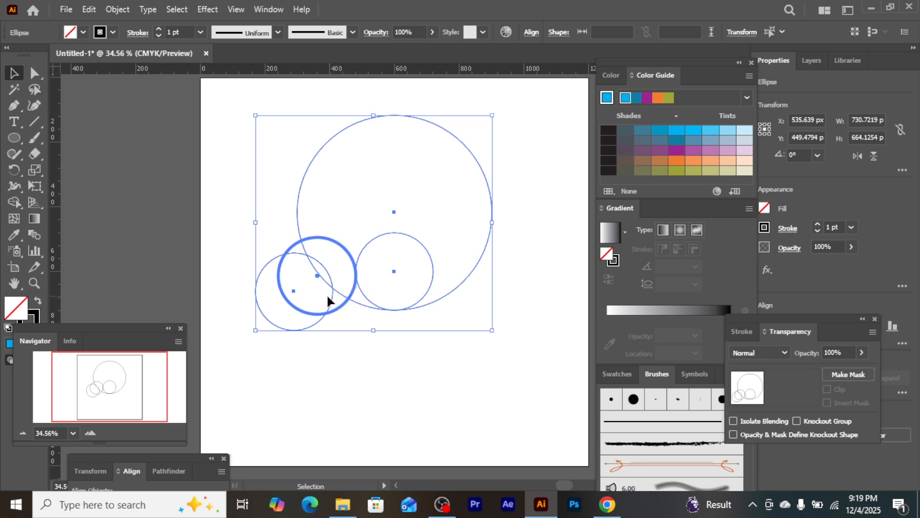
left_click(292, 301)
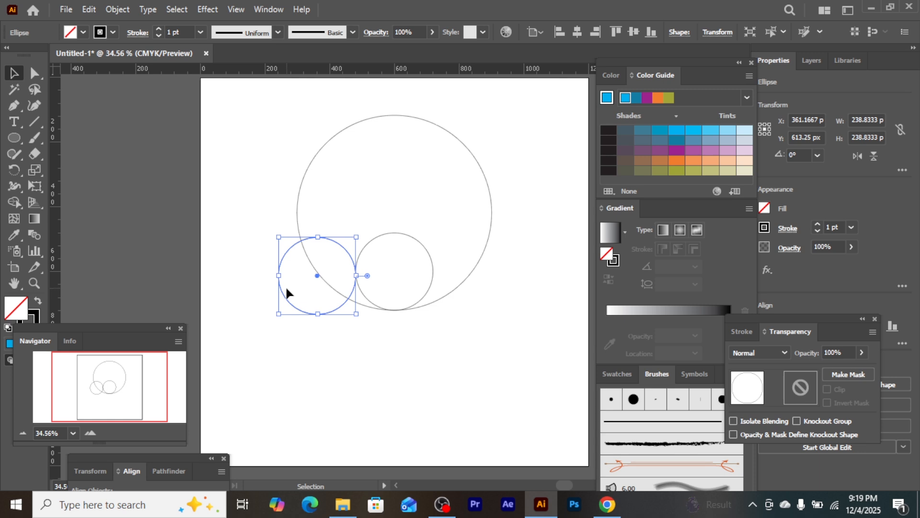
Nudge the duplicated small circle 5 px to the right so it slightly overlaps the original small circle
key("Right")
key("Right")
key("Right")
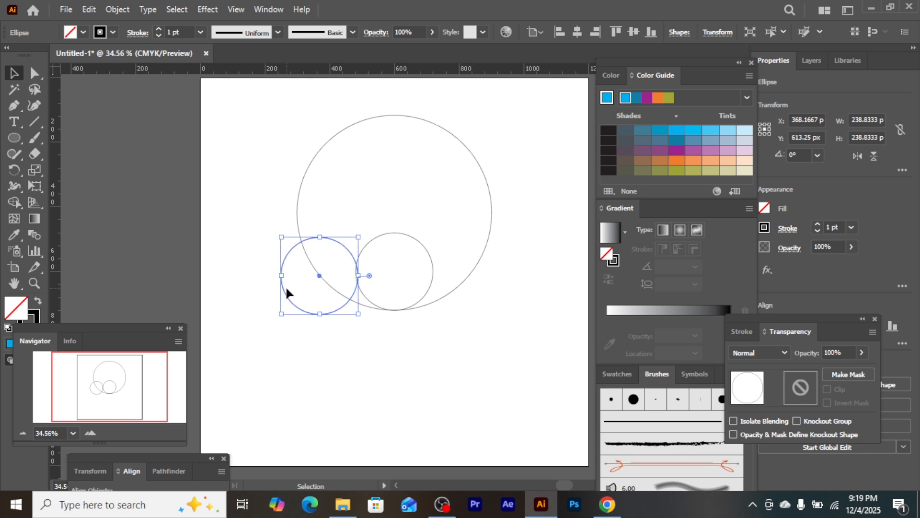
key("Left")
key("Left")
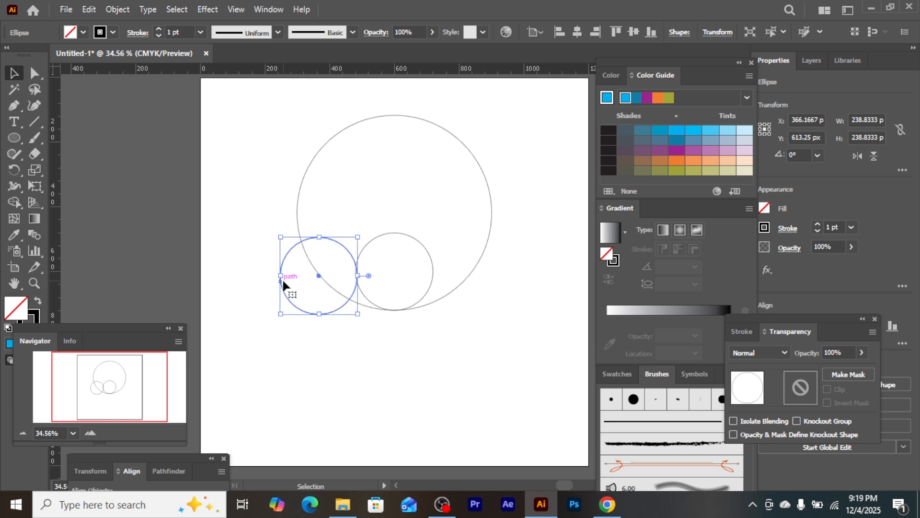
Duplicate the left small circle diagonally down and to the left, centering the copy at about X 312 px, Y 660 px
left_click_drag(287, 297, 260, 311)
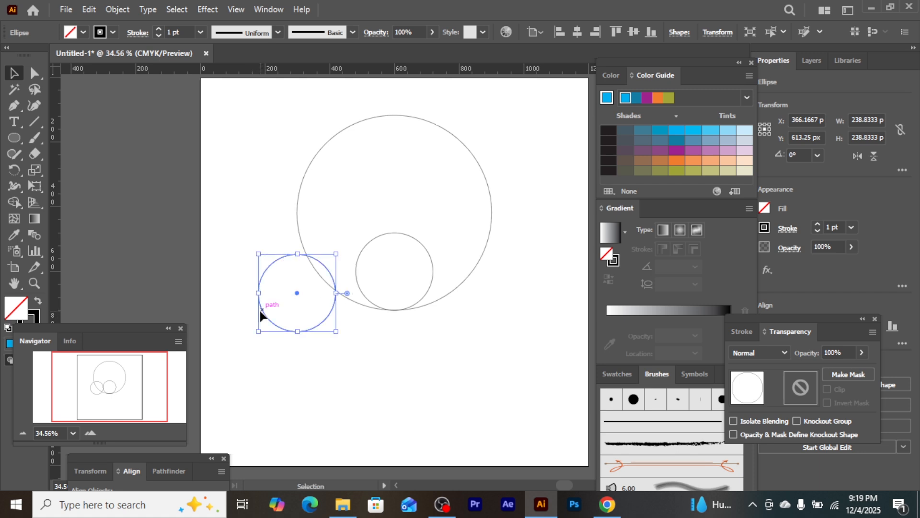
key("ctrl+z")
key("v")
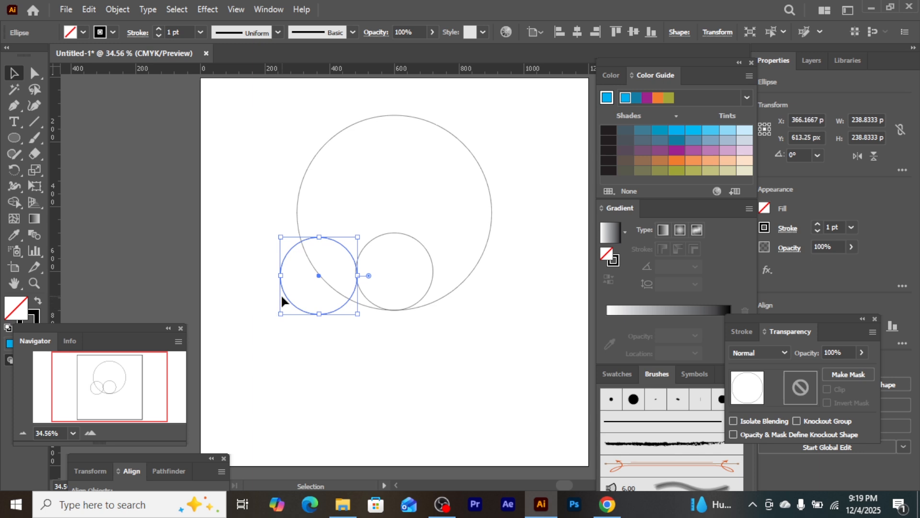
left_click_drag(283, 295, 266, 308)
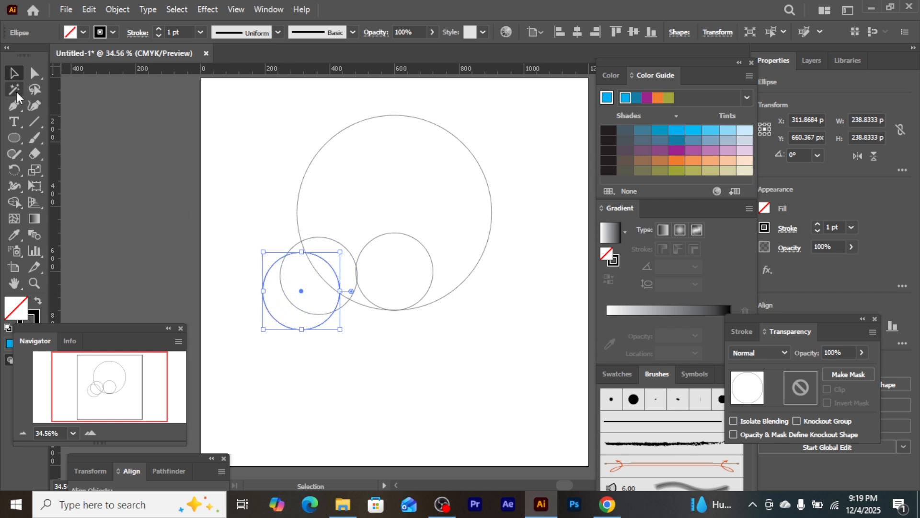
Select all four circles and use the Shape Builder with a light blue fill to merge the curved regions between the small circles
left_click_drag(249, 136, 493, 376)
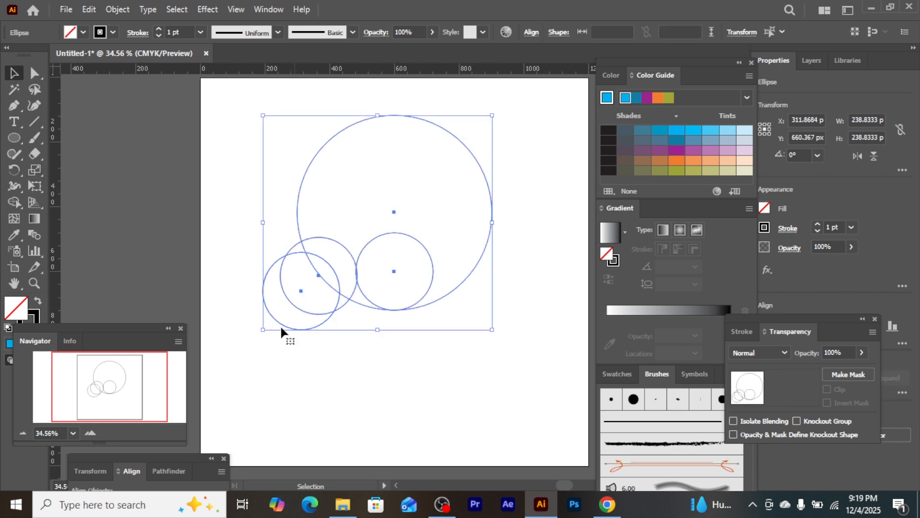
left_click(15, 204)
left_click(80, 33)
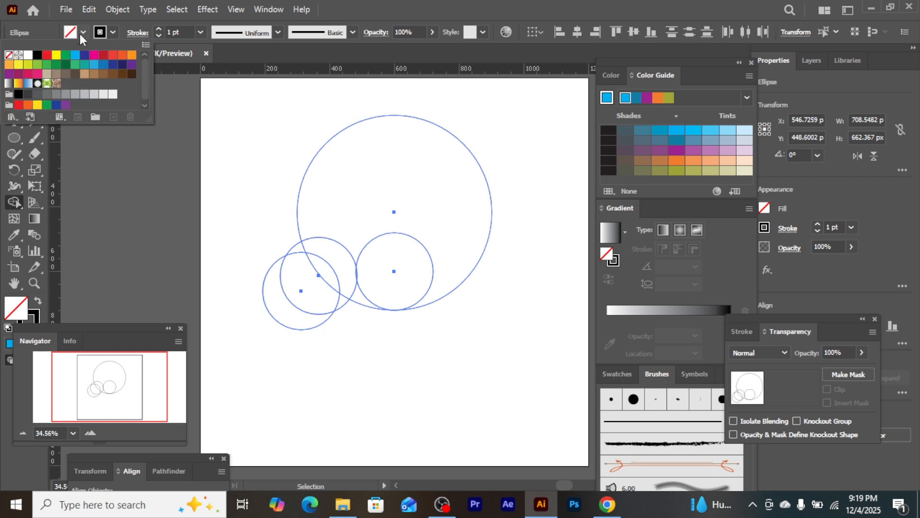
left_click(73, 58)
left_click(70, 33)
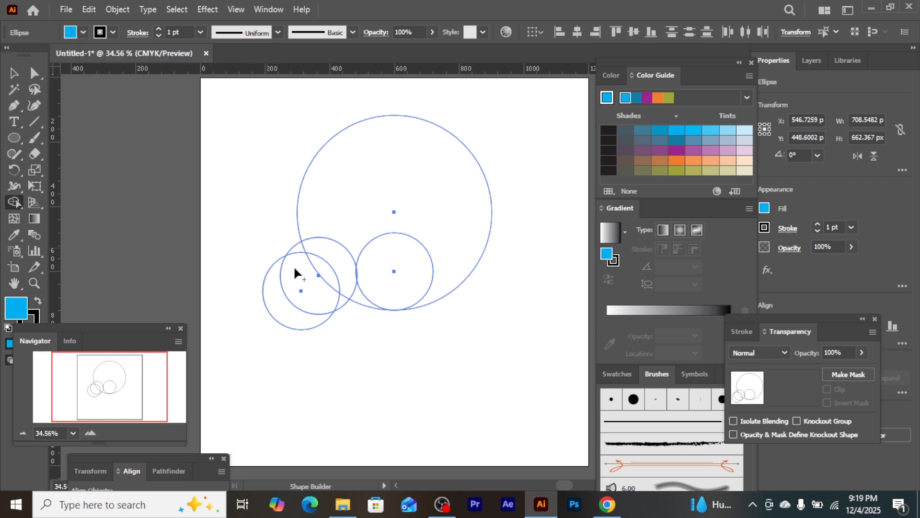
left_click_drag(362, 300, 301, 248)
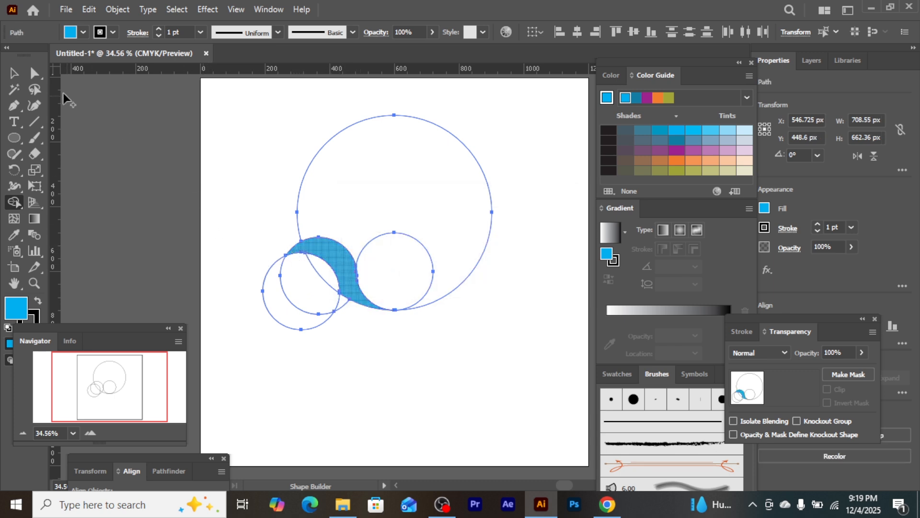
Delete all the leftover circle outlines, keeping only the blue curved shape
left_click(14, 72)
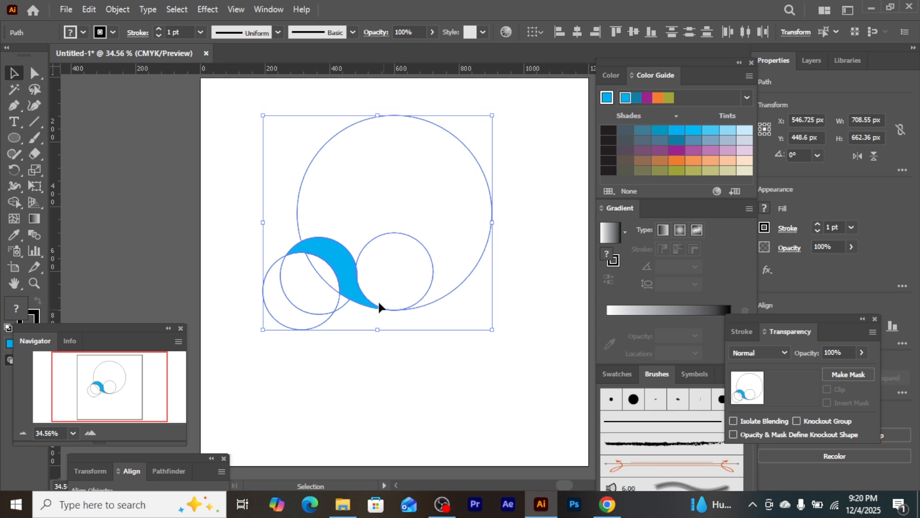
left_click(347, 265, "shift")
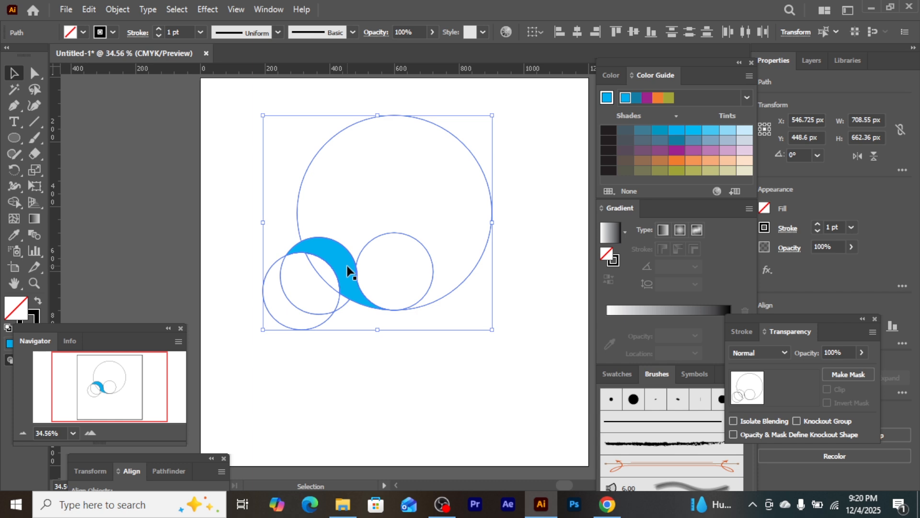
key("Delete")
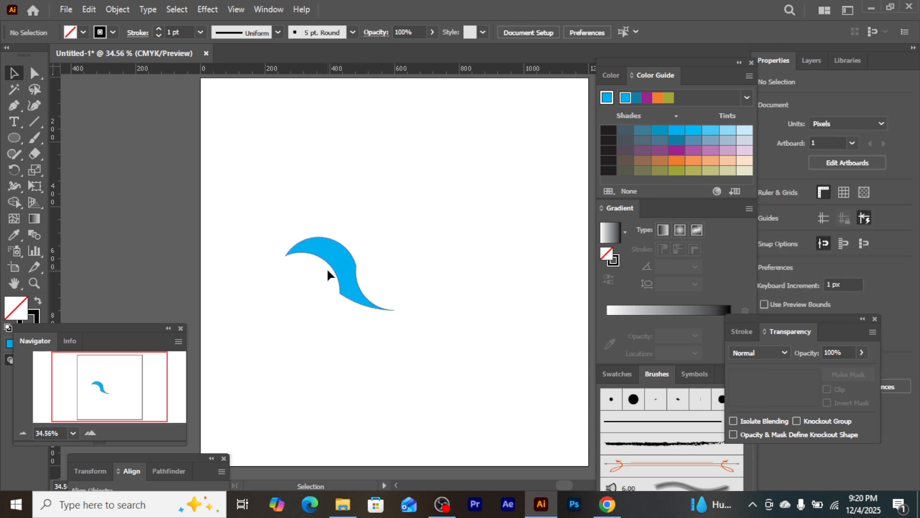
Round the sharp inner corner near the lower end of the blue curved shape to a radius of about 13.3 px
left_click(297, 253)
key("ctrl+plus")
key("ctrl+plus")
key("ctrl+plus")
key("ctrl+plus")
key("ctrl+plus")
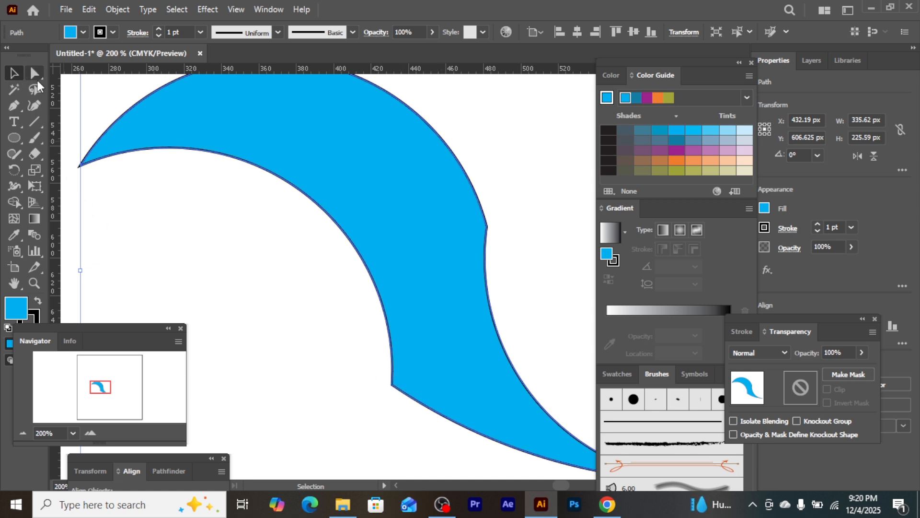
left_click(62, 110)
left_click(35, 75)
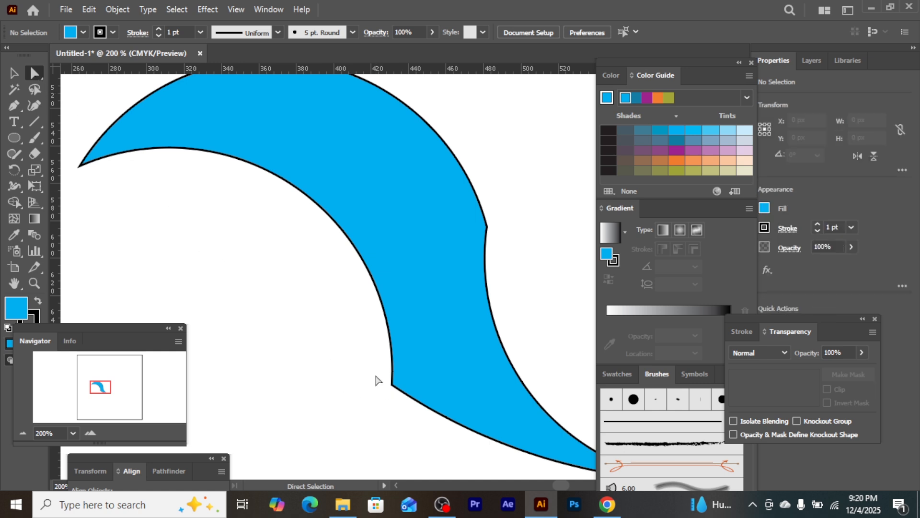
left_click(393, 384)
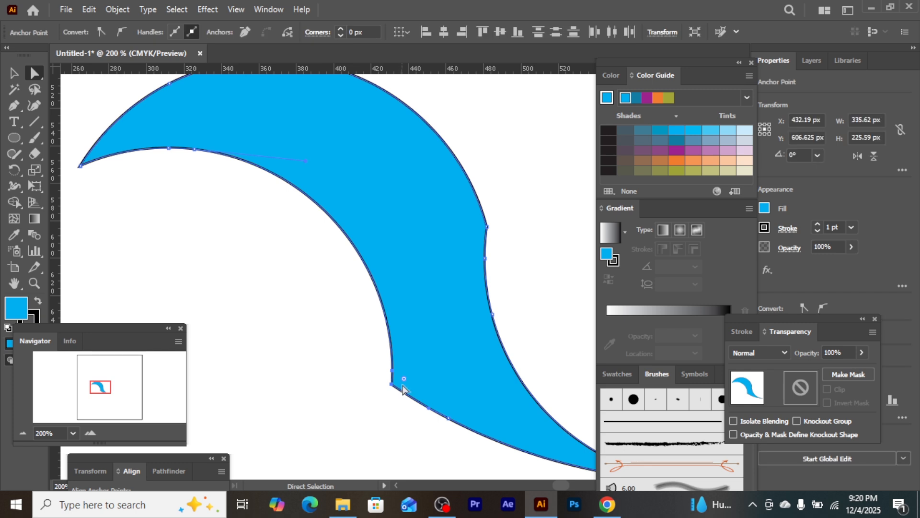
left_click_drag(404, 379, 459, 356)
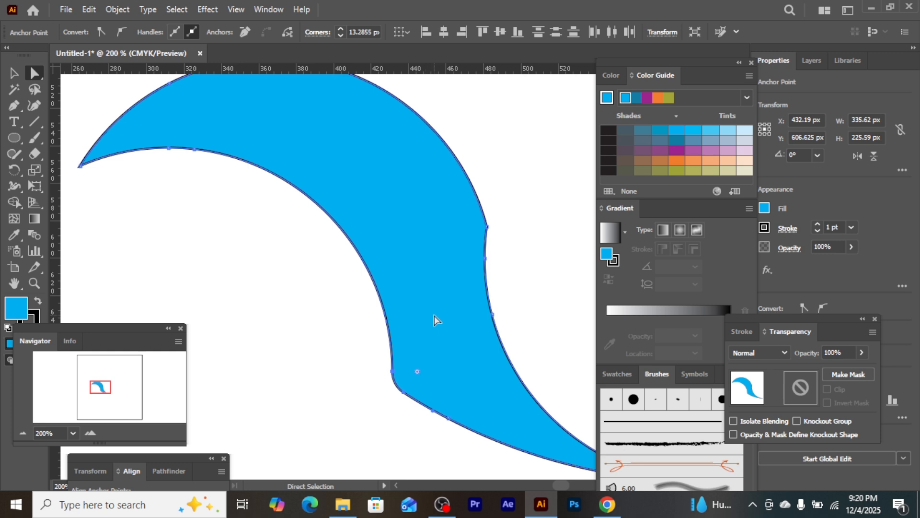
left_click(13, 74)
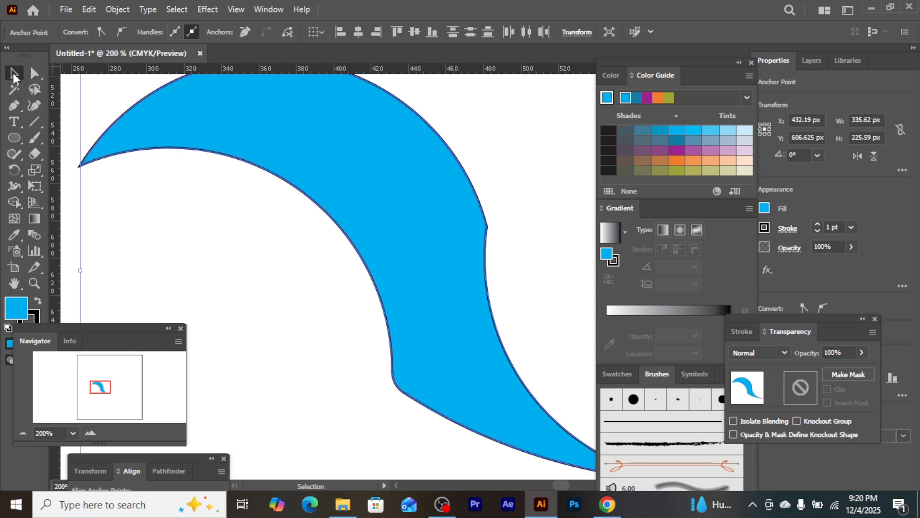
key("ctrl+1")
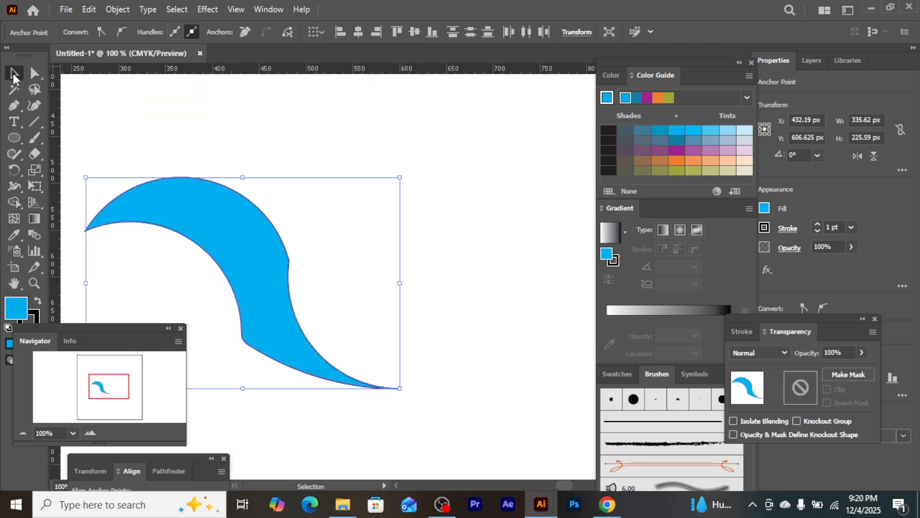
key("ctrl+minus")
key("ctrl+minus")
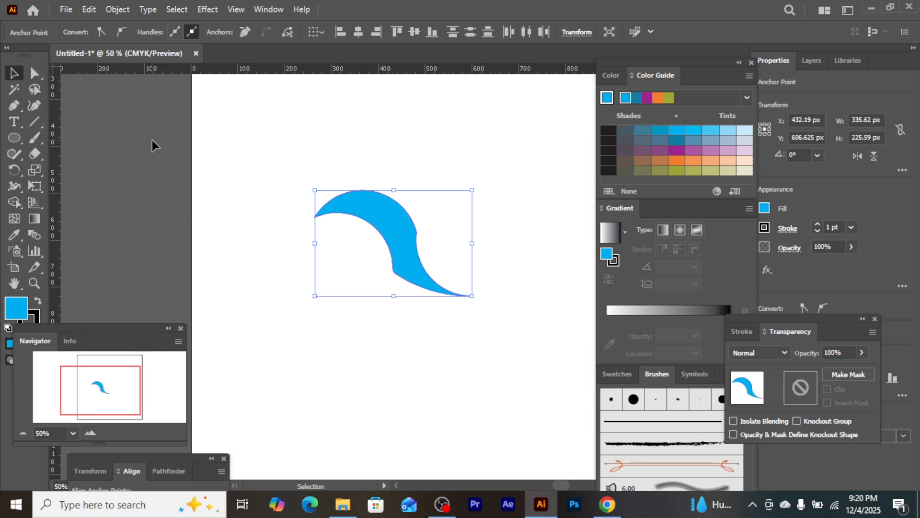
Show the guides on the artboard
right_click(486, 360)
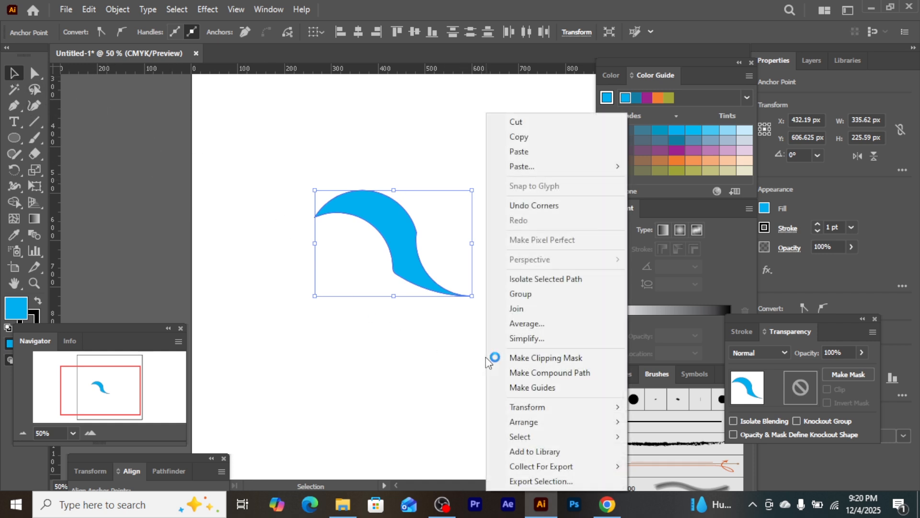
left_click(469, 343)
left_click(471, 345)
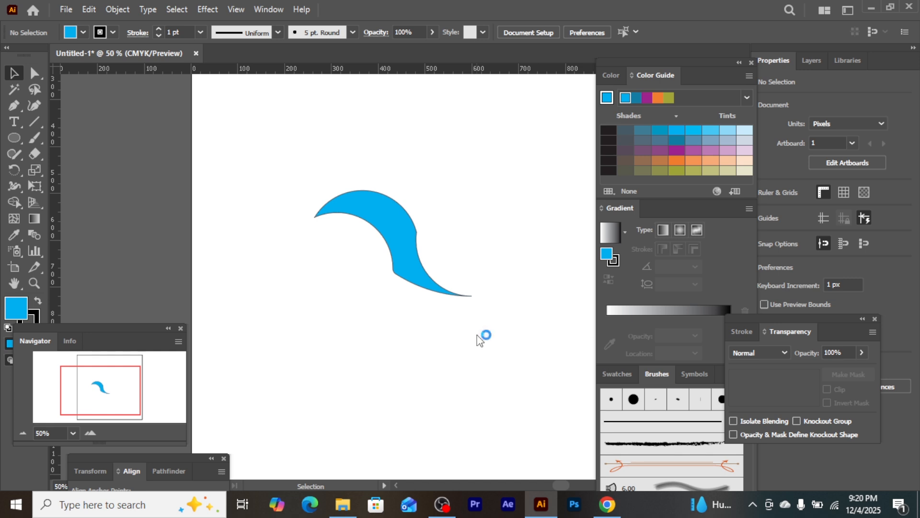
right_click(478, 335)
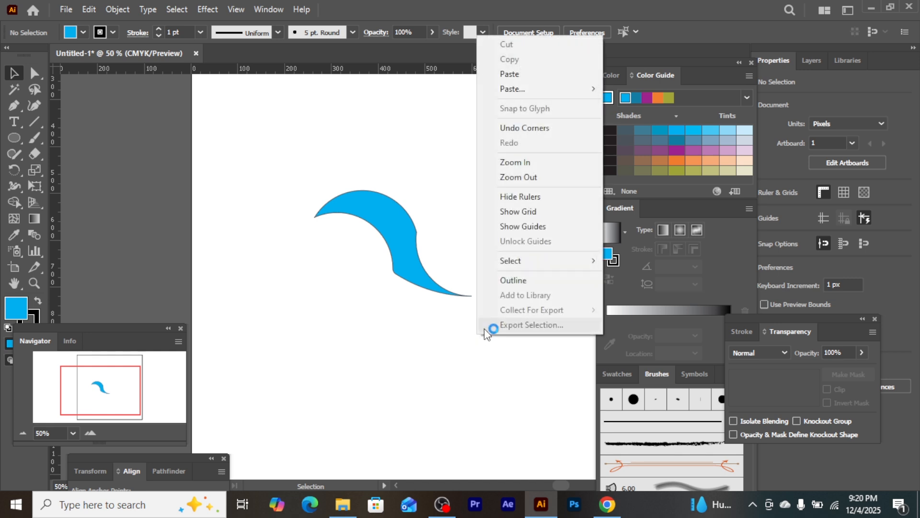
left_click(530, 229)
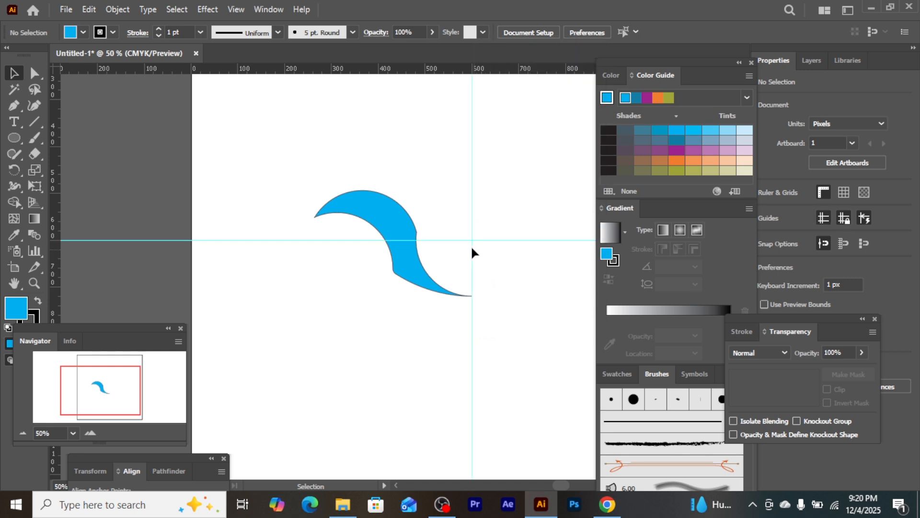
Nudge the blue shape up 5 px to centre it vertically on the horizontal guide
left_click(390, 218)
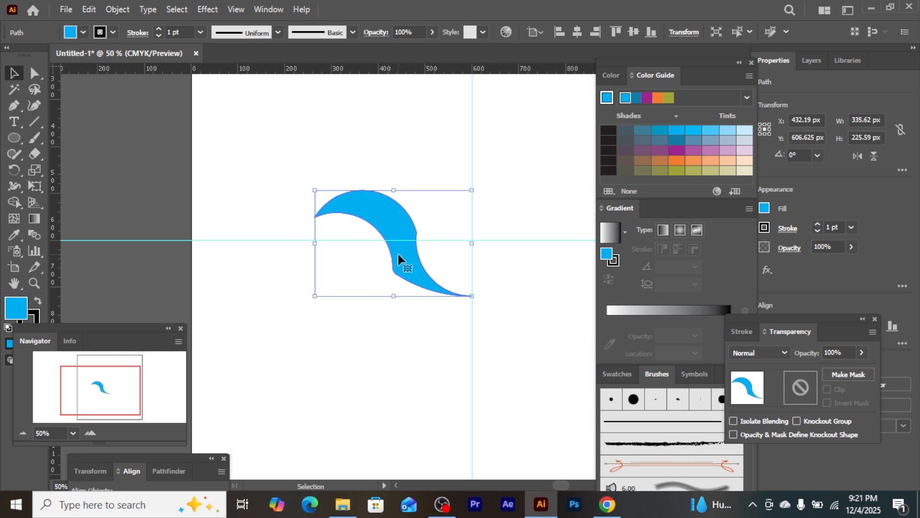
key("Up")
key("Up")
key("Up")
key("Up")
key("Up")
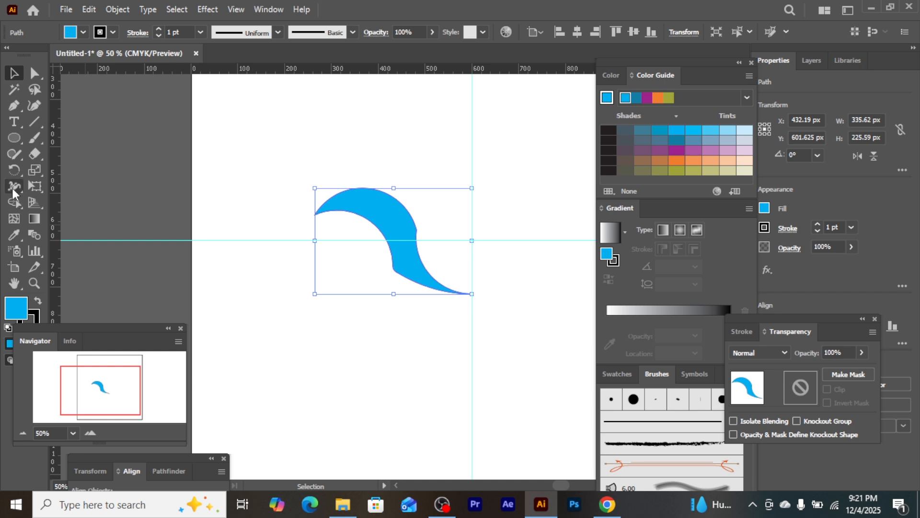
Create a copy of the blue shape rotated -12° around the intersection of the two guides
left_click(15, 171)
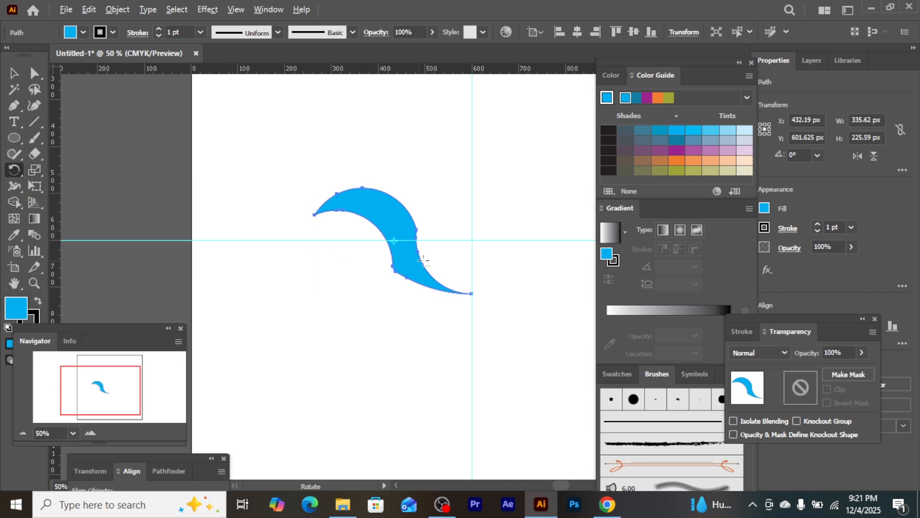
left_click(471, 240, "alt")
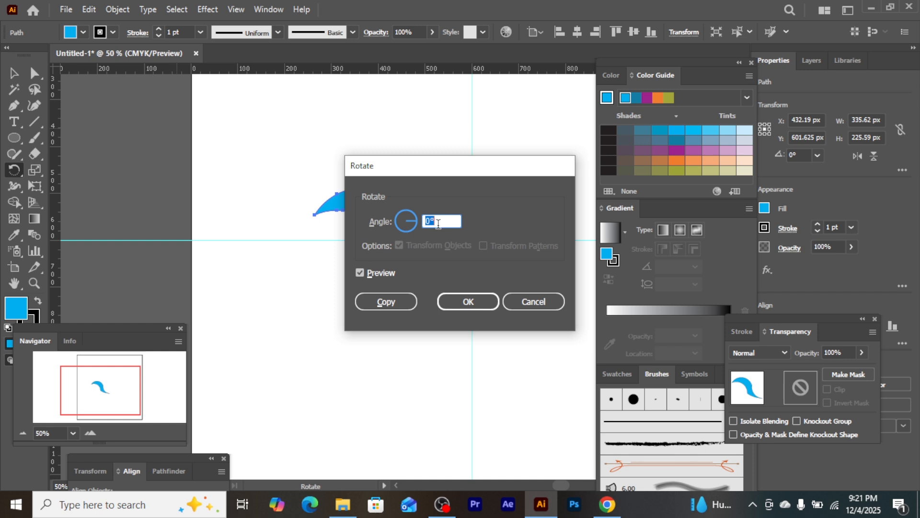
type("-12")
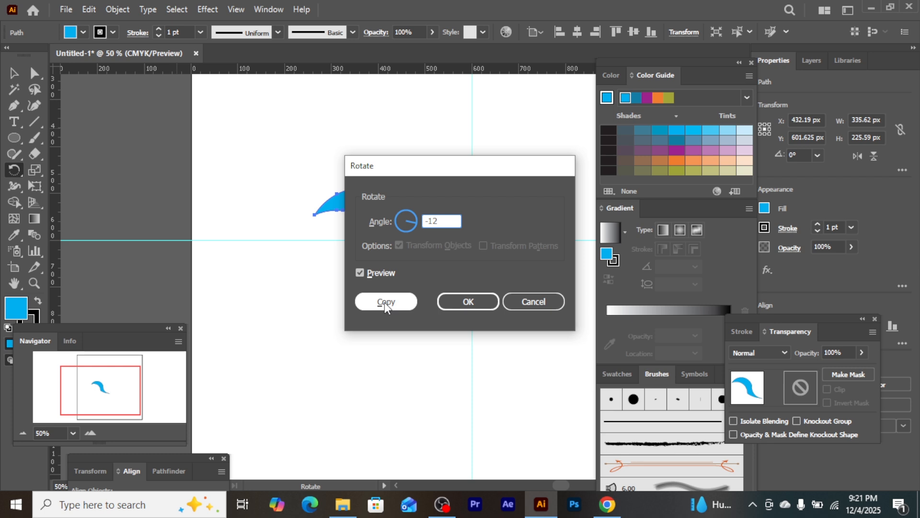
left_click(386, 302)
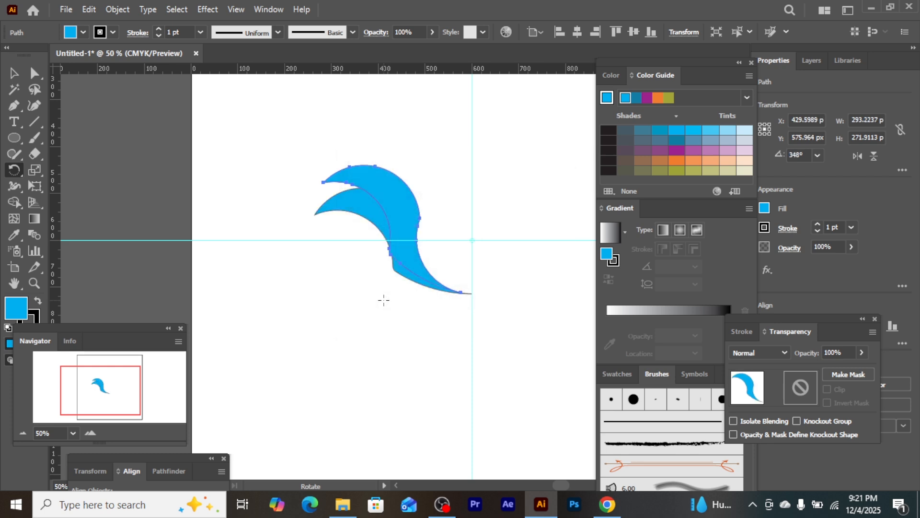
Repeat the rotated copy until eleven blue shapes fan out around the guide intersection
key("ctrl+d")
key("ctrl+d")
key("ctrl+d")
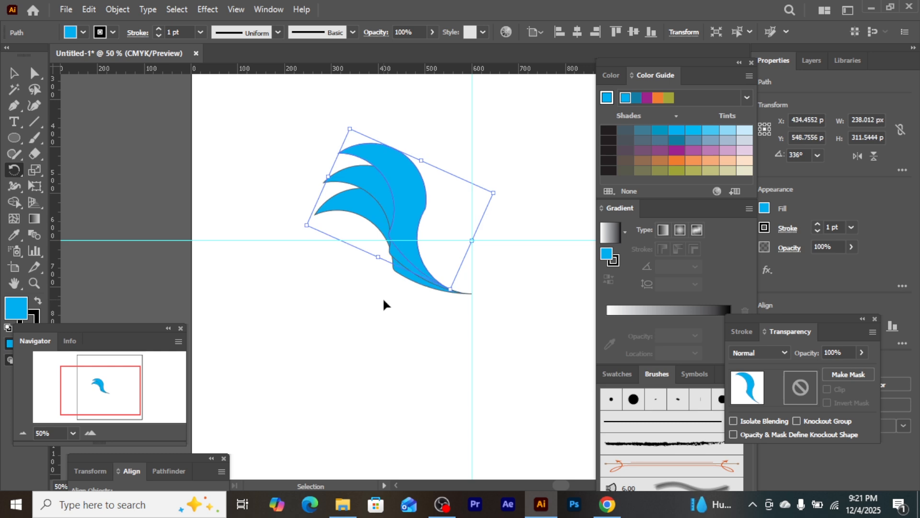
key("ctrl+d")
key("ctrl+d")
key("ctrl+d")
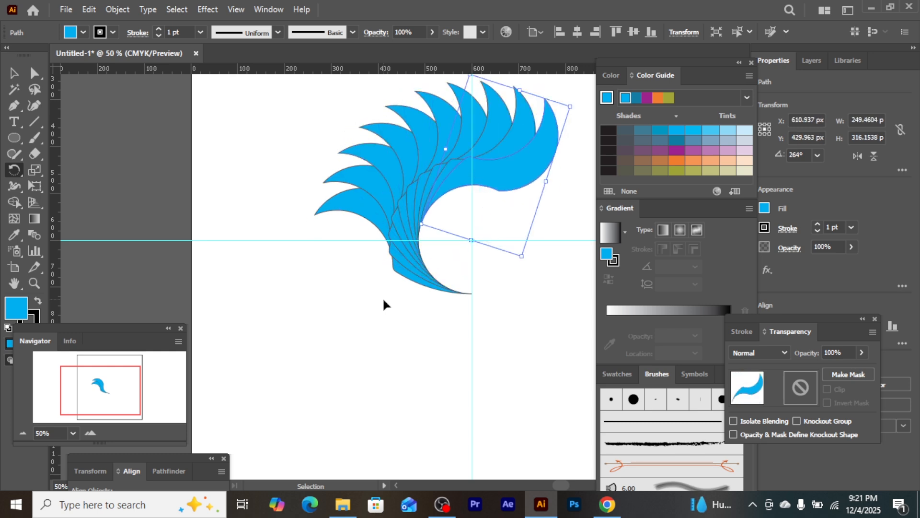
key("ctrl+d")
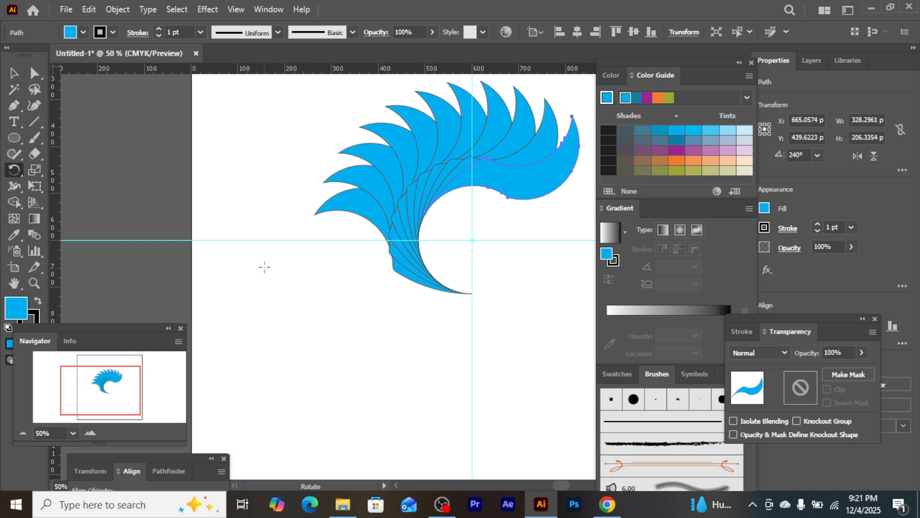
Rotate all eleven shapes together about 49° counterclockwise and move them to about X 422 px, Y 600.5 px
left_click(14, 72)
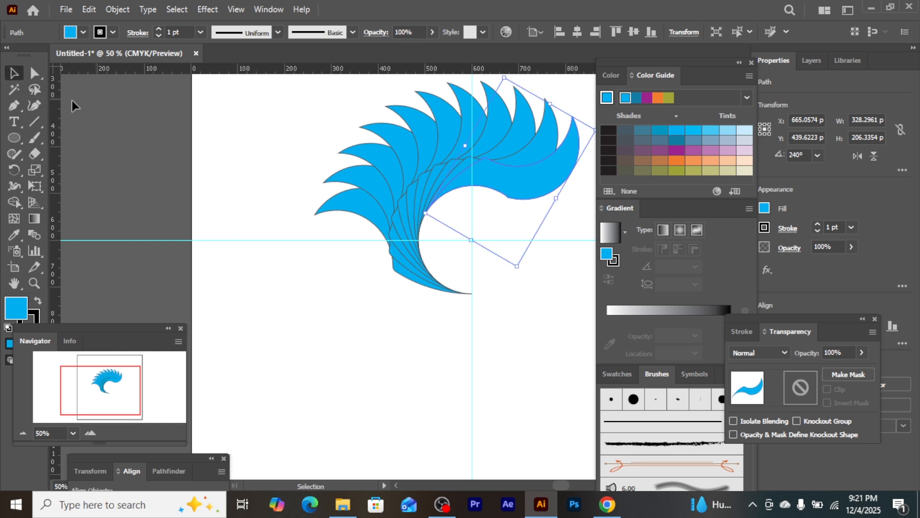
left_click_drag(224, 99, 549, 353)
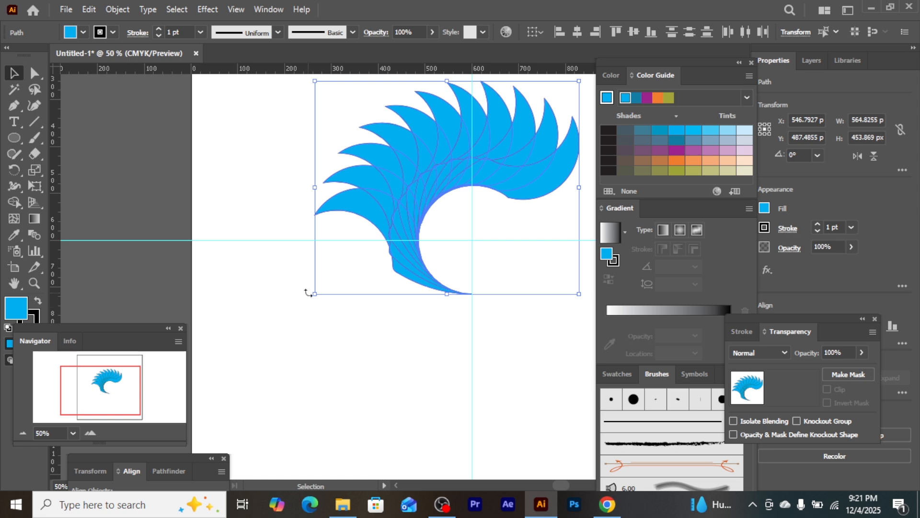
left_click_drag(309, 290, 434, 412)
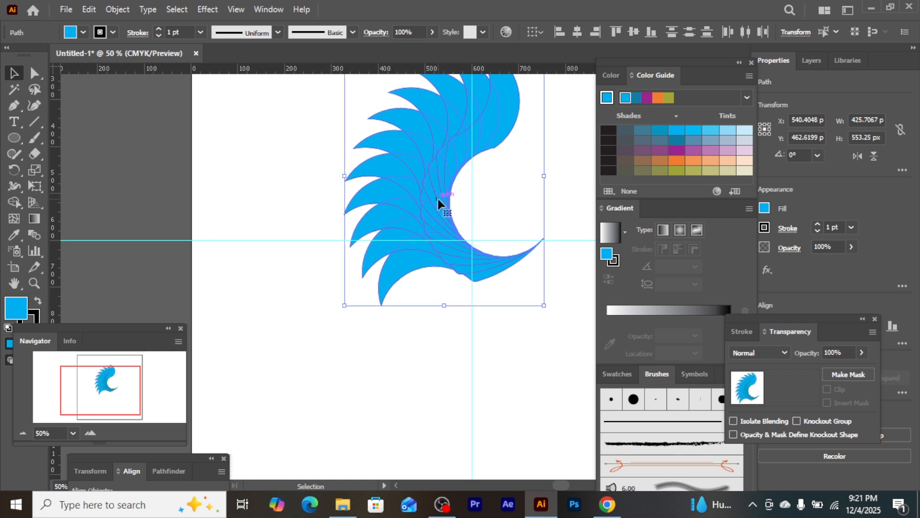
left_click_drag(438, 200, 381, 265)
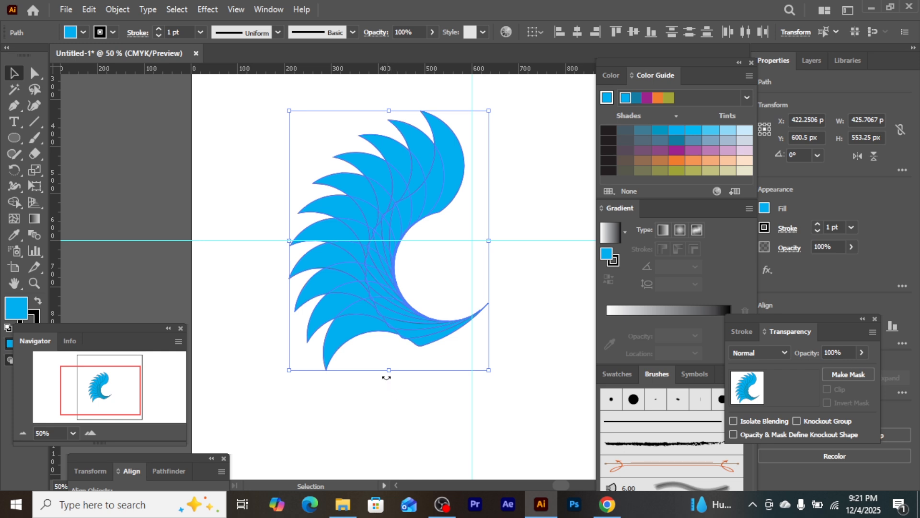
Deselect the artwork and hide the guides
left_click(240, 152)
right_click(240, 153)
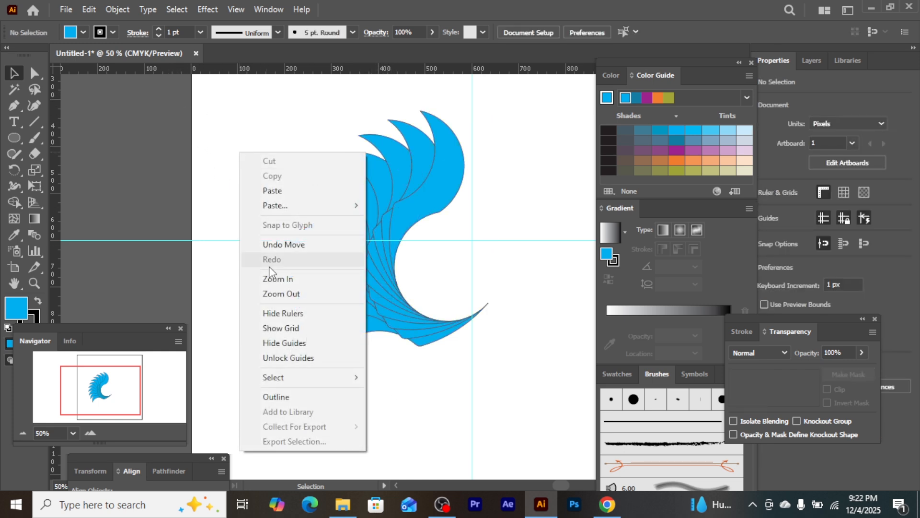
left_click(295, 343)
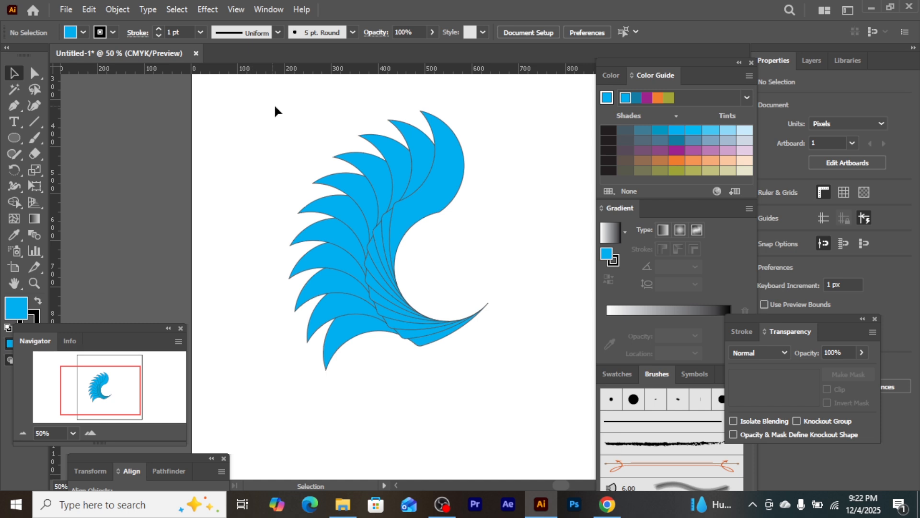
Remove the stroke from all eleven blue shapes
left_click_drag(274, 104, 504, 369)
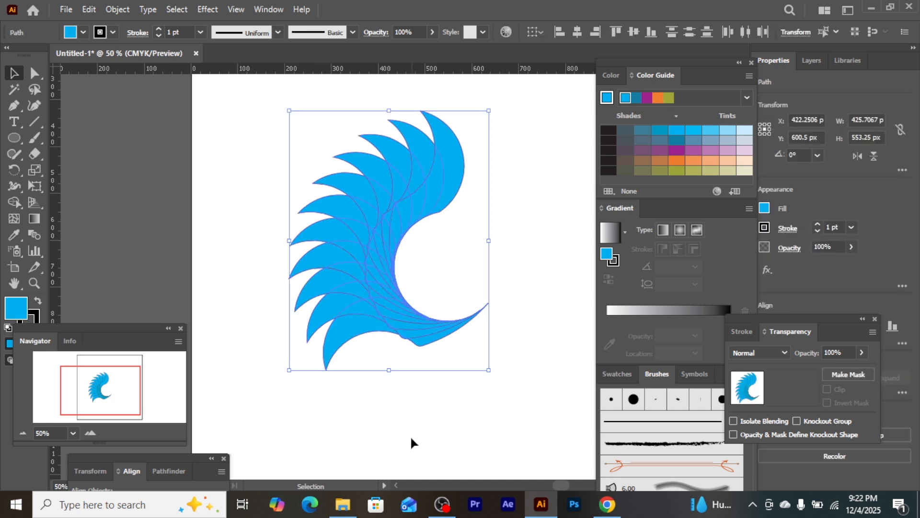
left_click(114, 32)
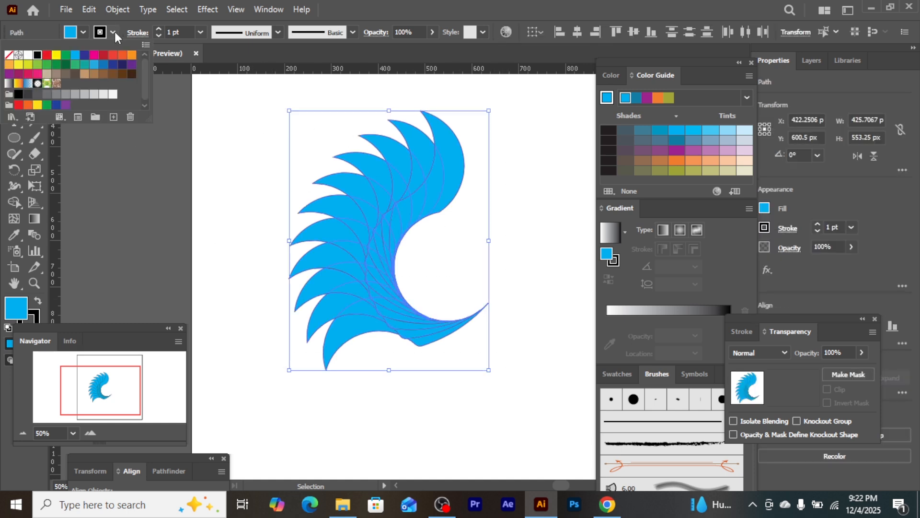
left_click(8, 57)
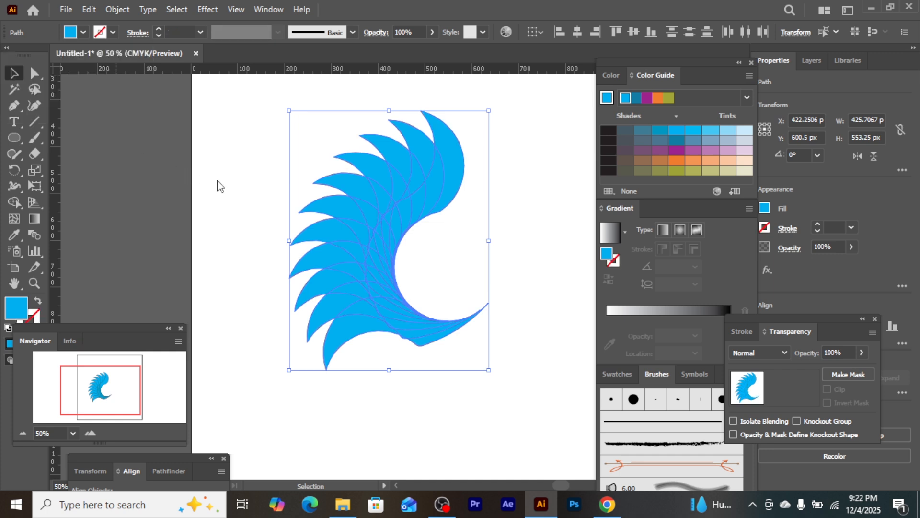
left_click(247, 284)
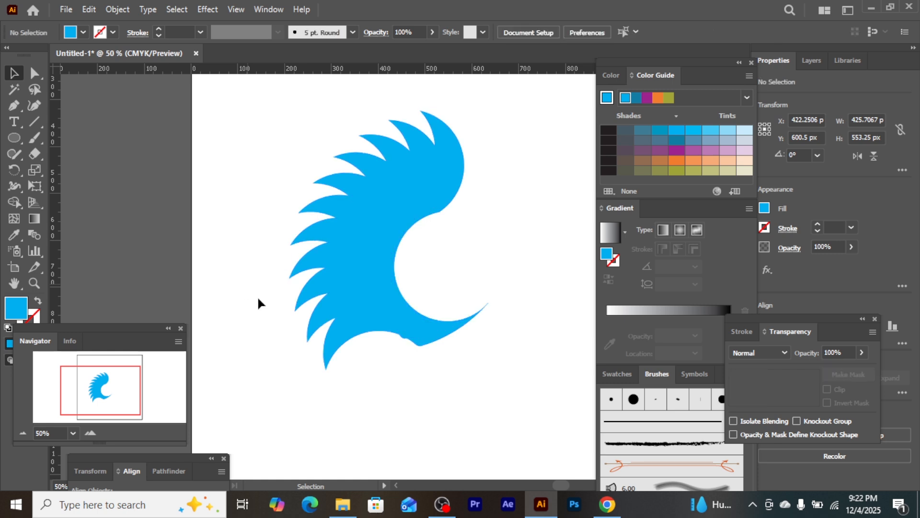
Recolour five alternate shapes of the blue fan with the light green fill swatch, starting with the second shape from the lower end
left_click(321, 326)
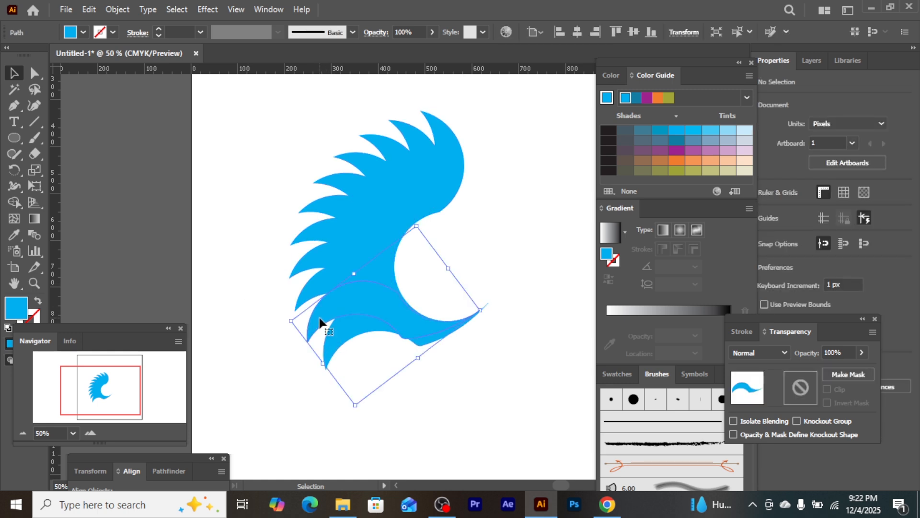
left_click(311, 272, "shift")
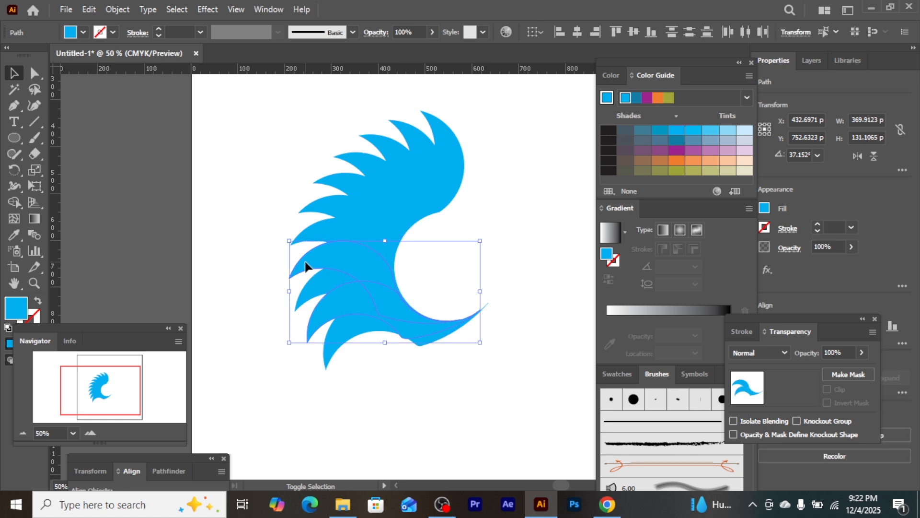
left_click(321, 201, "shift")
left_click(354, 156, "shift")
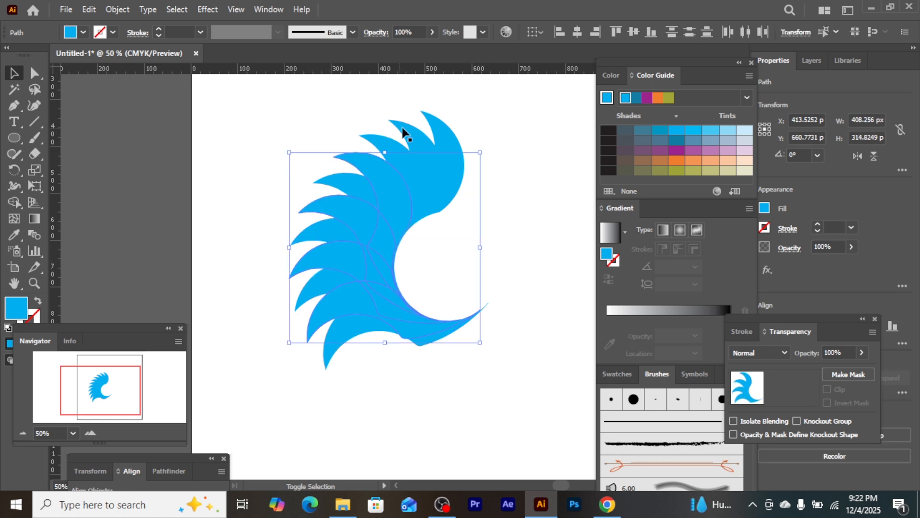
left_click(404, 129, "shift")
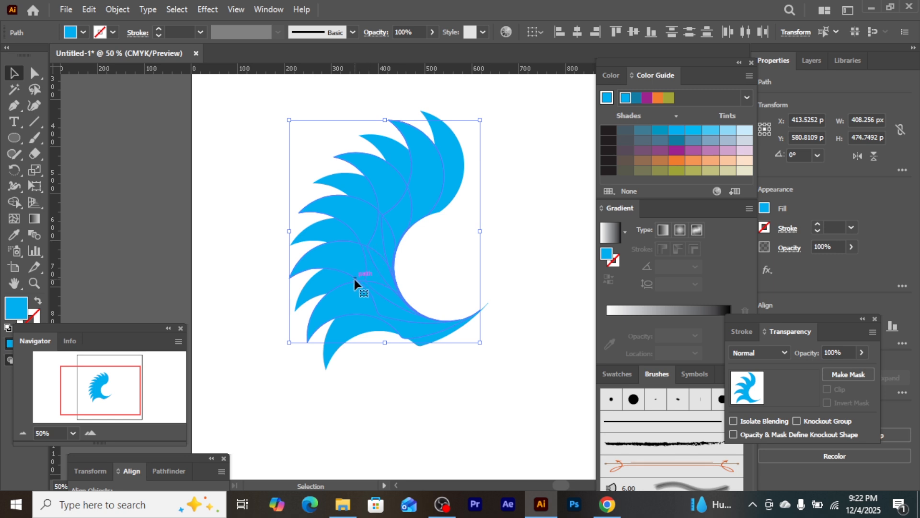
left_click(83, 33)
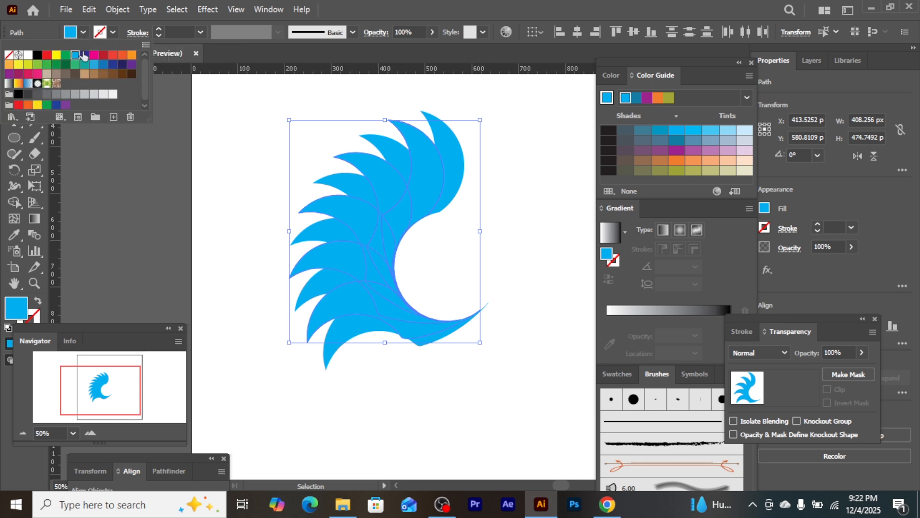
left_click(38, 65)
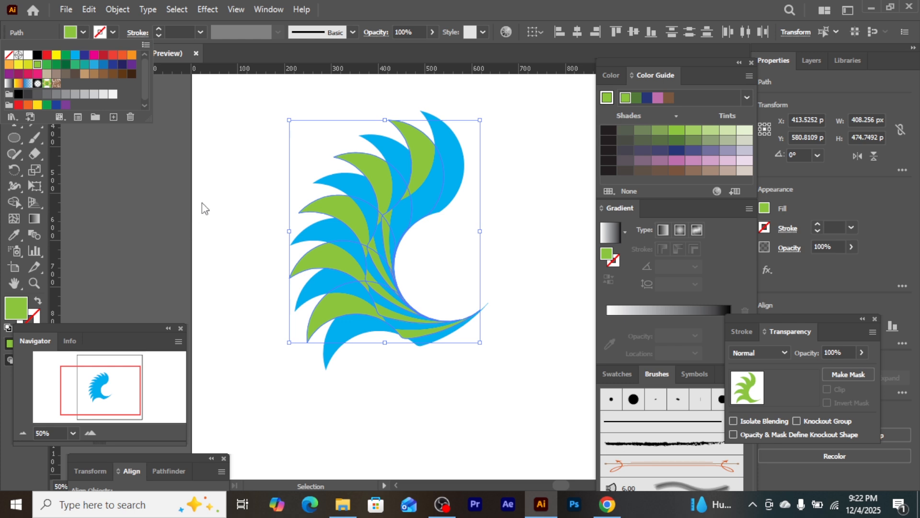
left_click(221, 91)
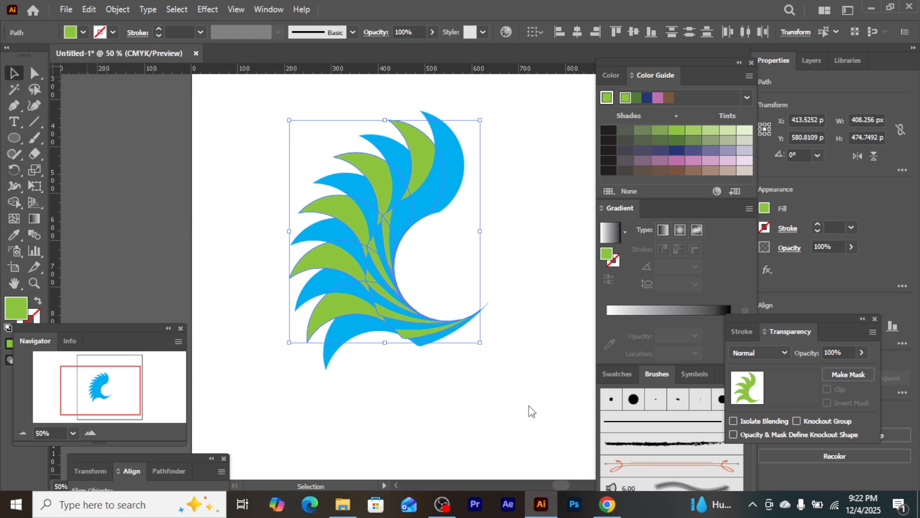
Set the blending mode of all eleven fanned shapes to Multiply and deselect the artwork
left_click_drag(256, 97, 553, 425)
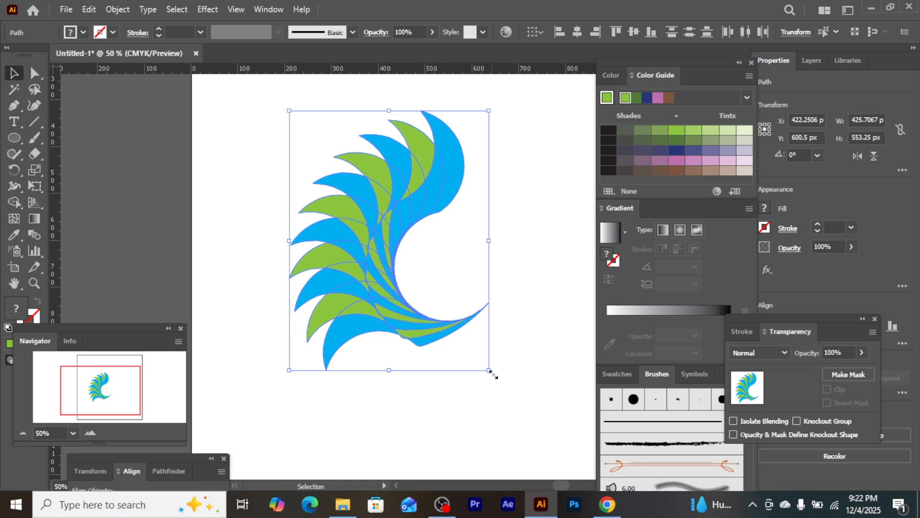
left_click(267, 10)
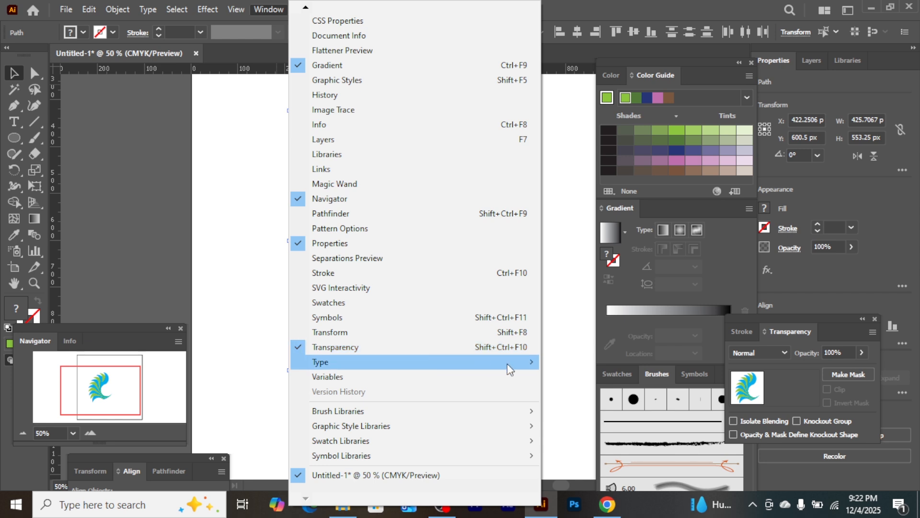
left_click(793, 316)
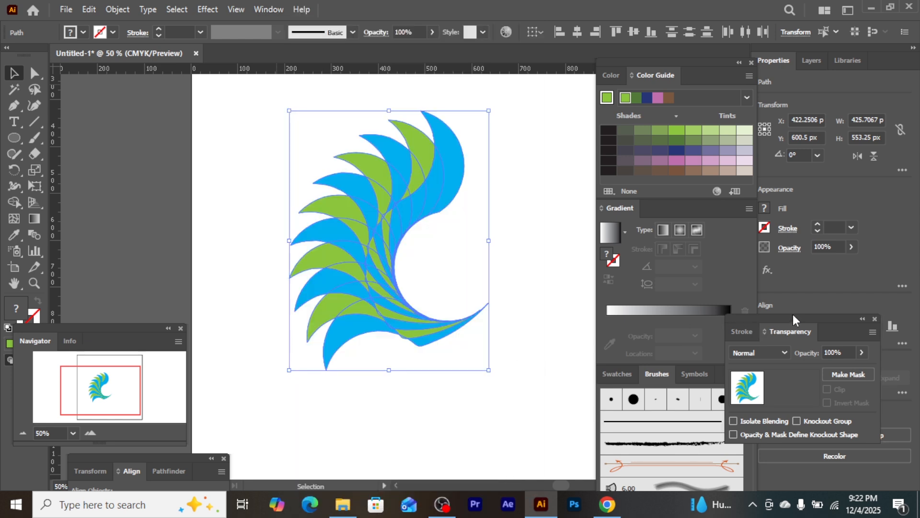
left_click(783, 354)
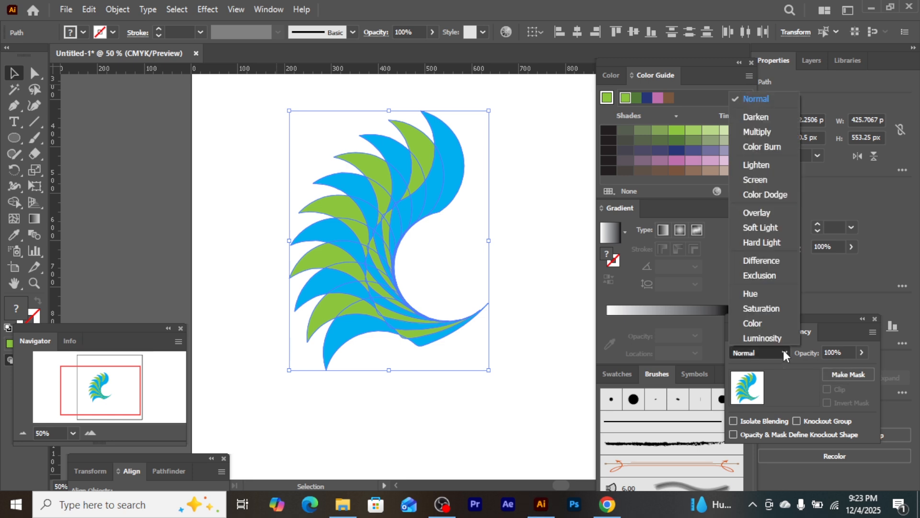
left_click(769, 133)
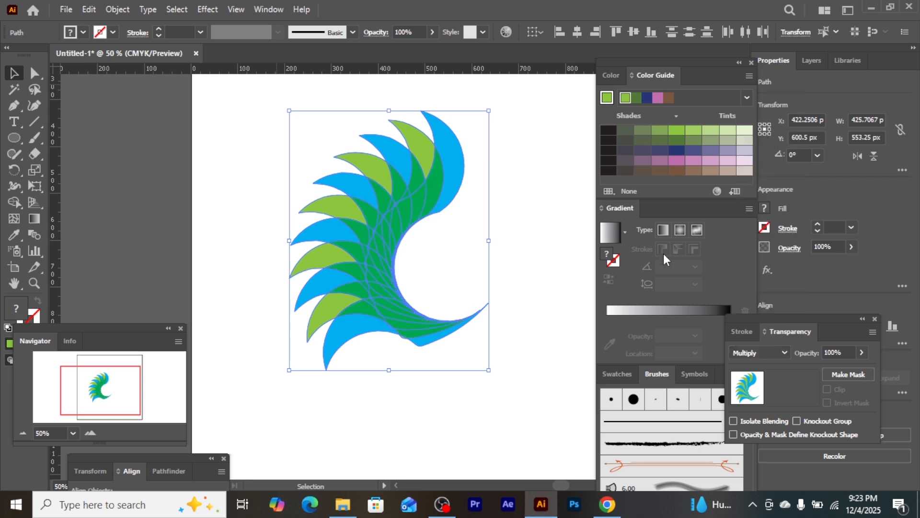
left_click(468, 387)
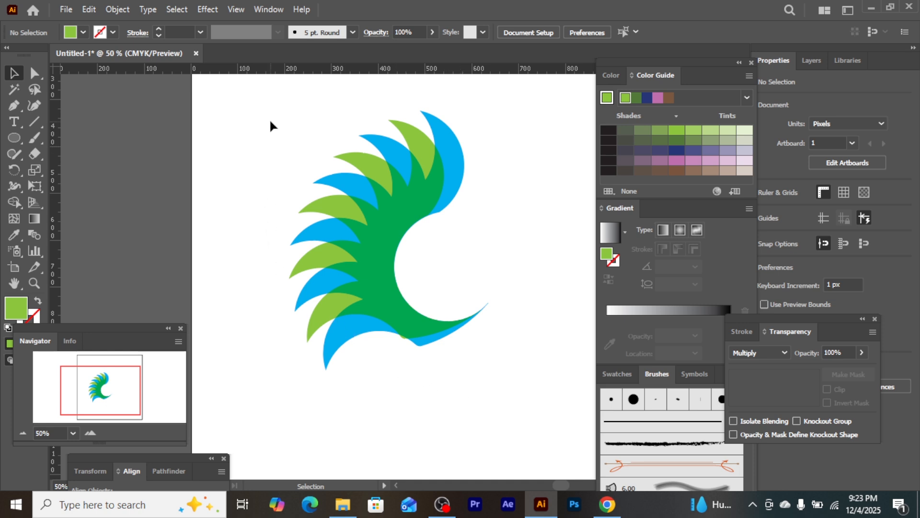
Reduce the opacity of all eleven fanned shapes to 60% and deselect the artwork
left_click_drag(312, 153, 527, 439)
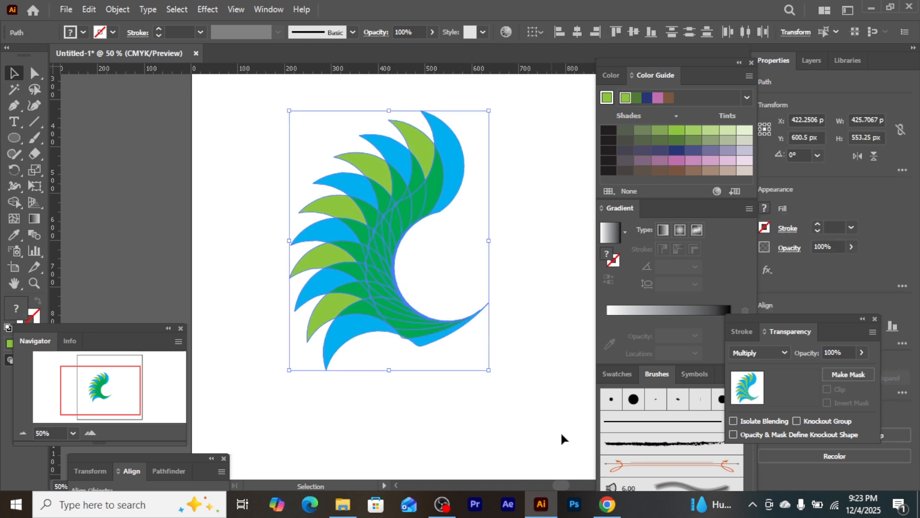
left_click(860, 353)
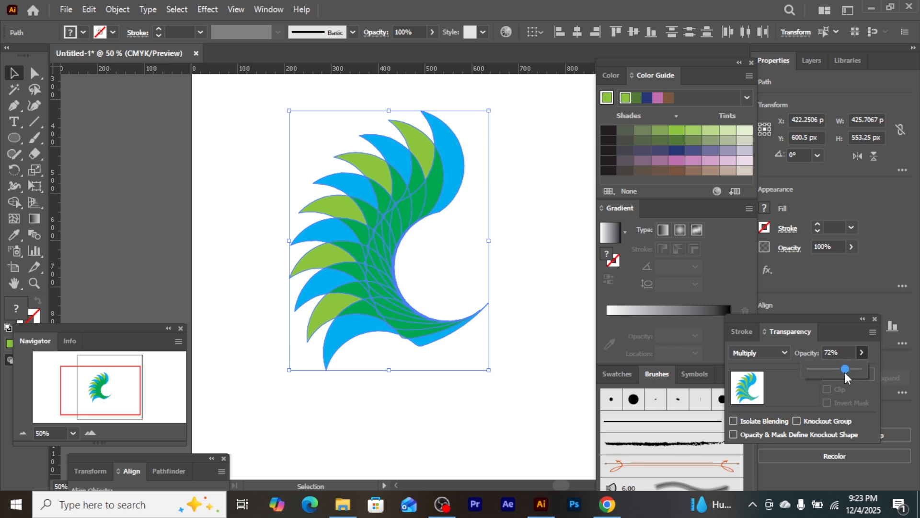
left_click_drag(845, 372, 839, 373)
left_click(540, 410)
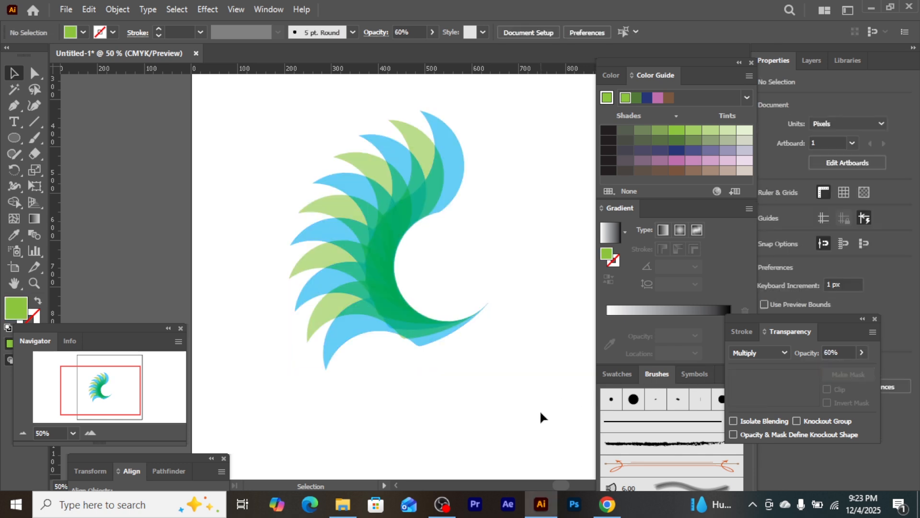